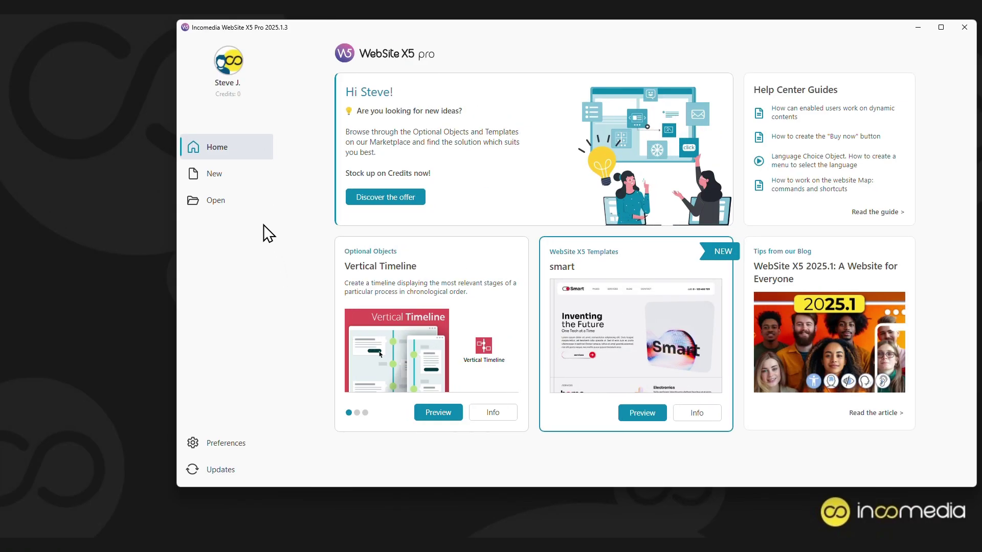
# Browse the Sports, Fashion & Beauty, Food, Business and Blank template categories.
pyautogui.click(231, 179)
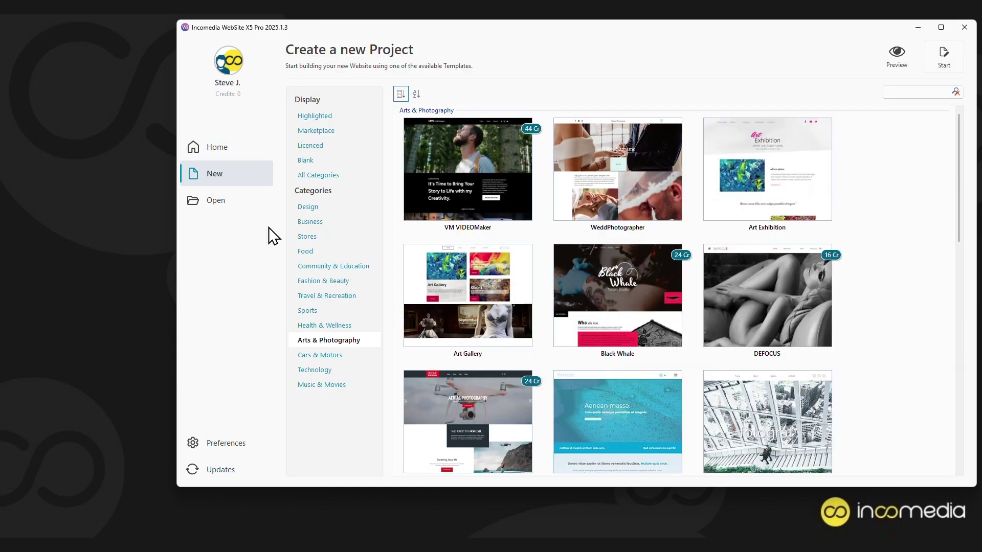
pyautogui.click(303, 310)
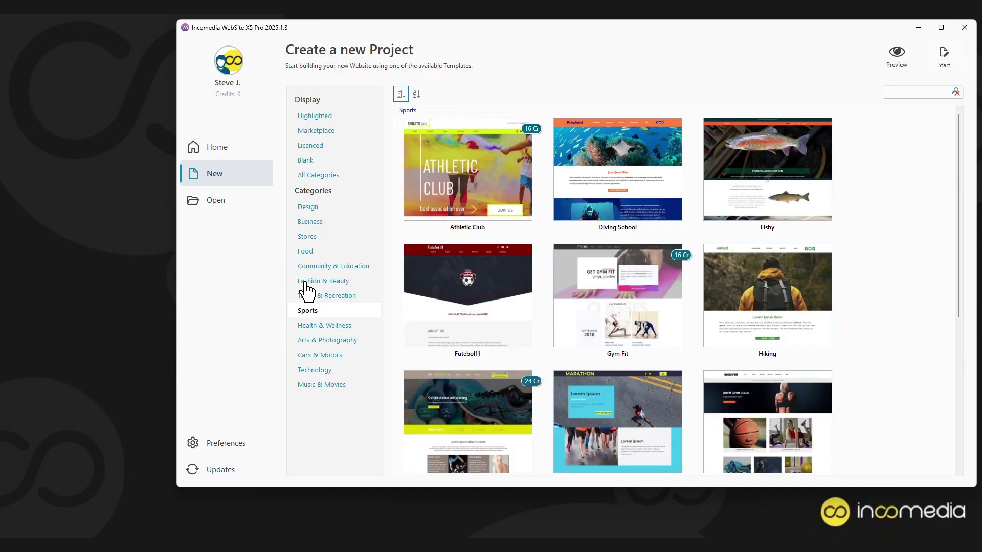
pyautogui.click(309, 281)
pyautogui.click(307, 251)
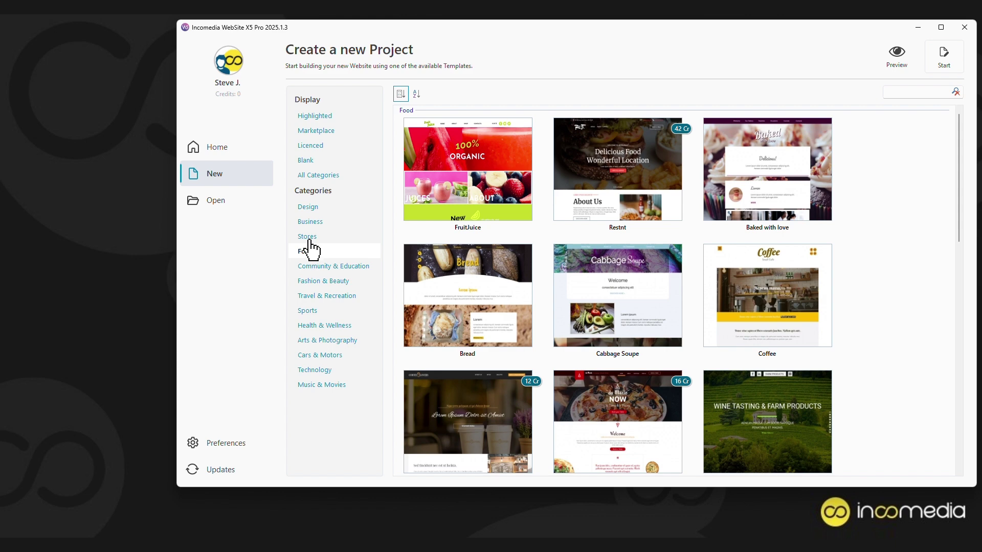
pyautogui.click(309, 223)
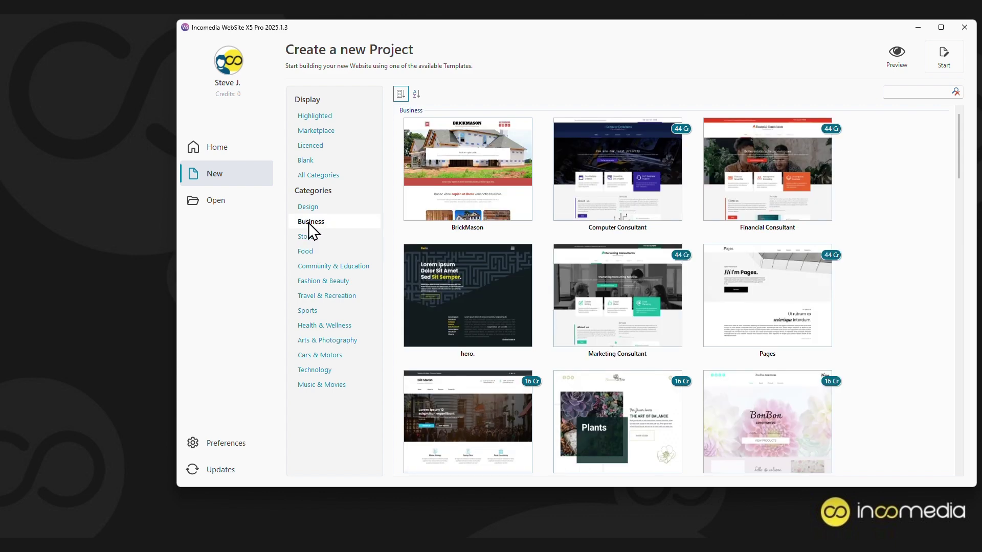
pyautogui.click(309, 161)
# Select the Empty template, then choose Honey Company from the existing projects list.
pyautogui.click(595, 296)
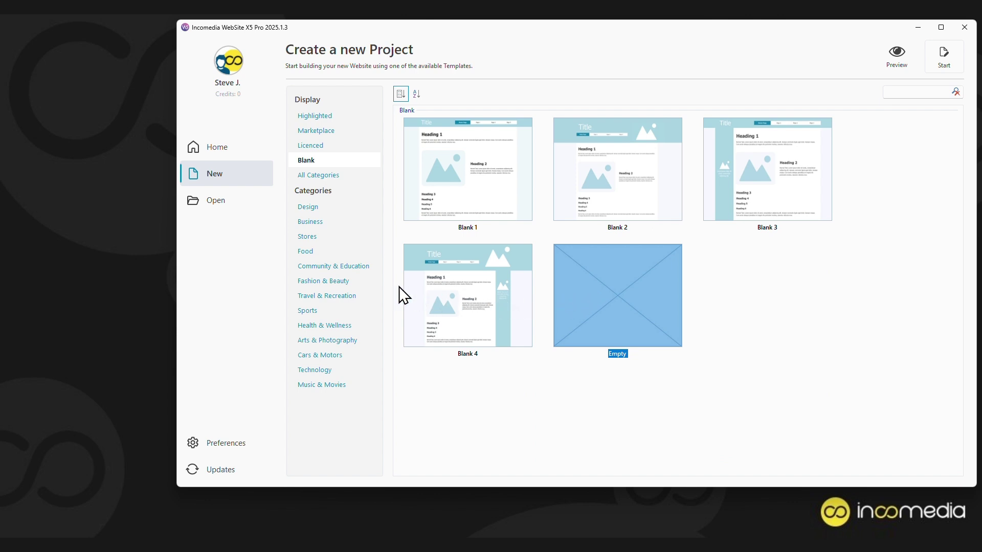
pyautogui.click(239, 202)
pyautogui.click(336, 154)
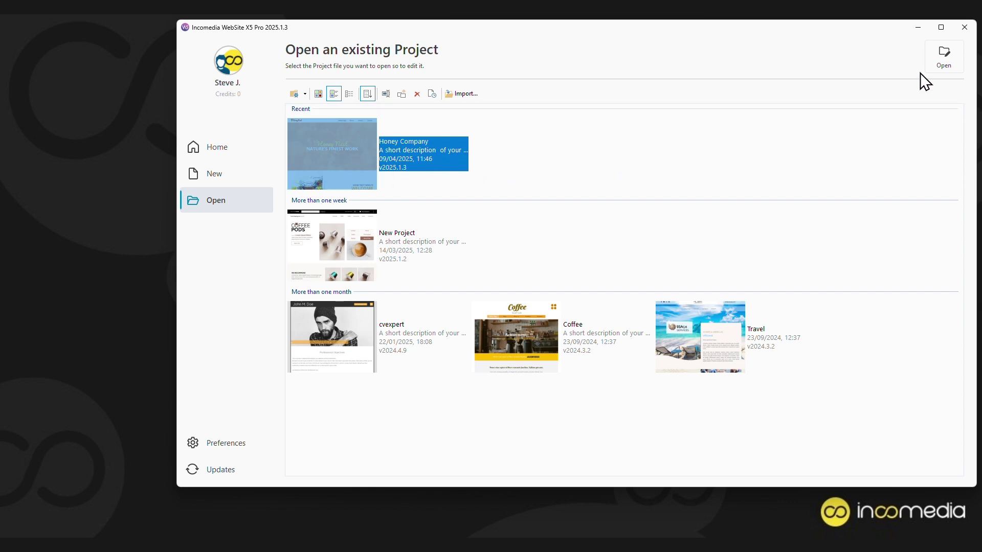
# Load Honey Company to reach its Website Settings overview.
pyautogui.click(938, 65)
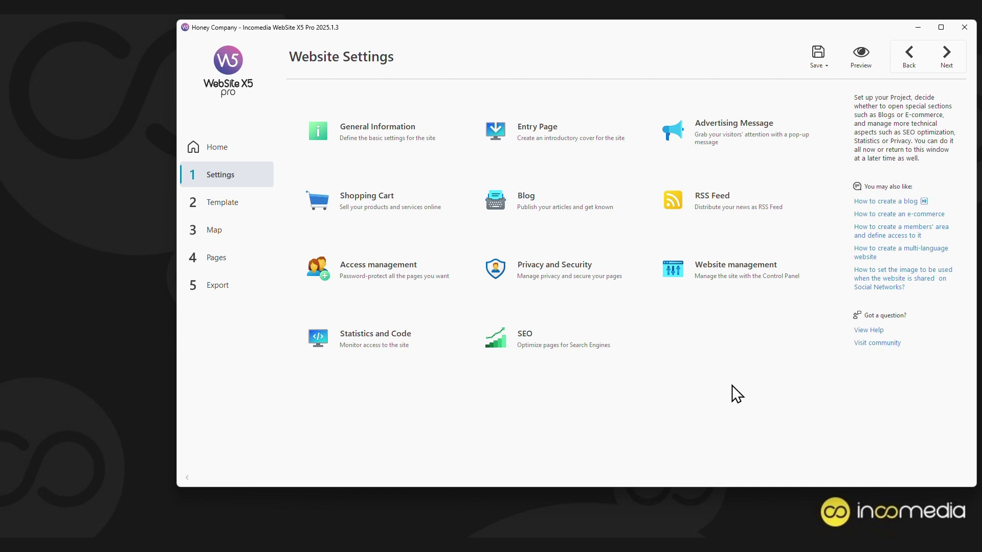
# Preview the Honey Nest home page in the browser, scroll through it, and return to settings.
pyautogui.click(850, 61)
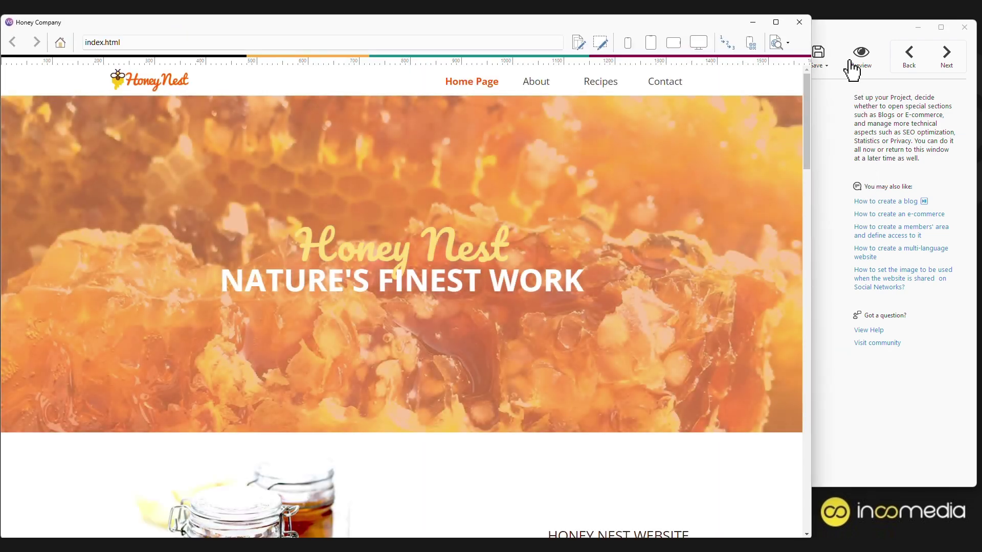
pyautogui.moveTo(809, 119); pyautogui.dragTo(786, 356)
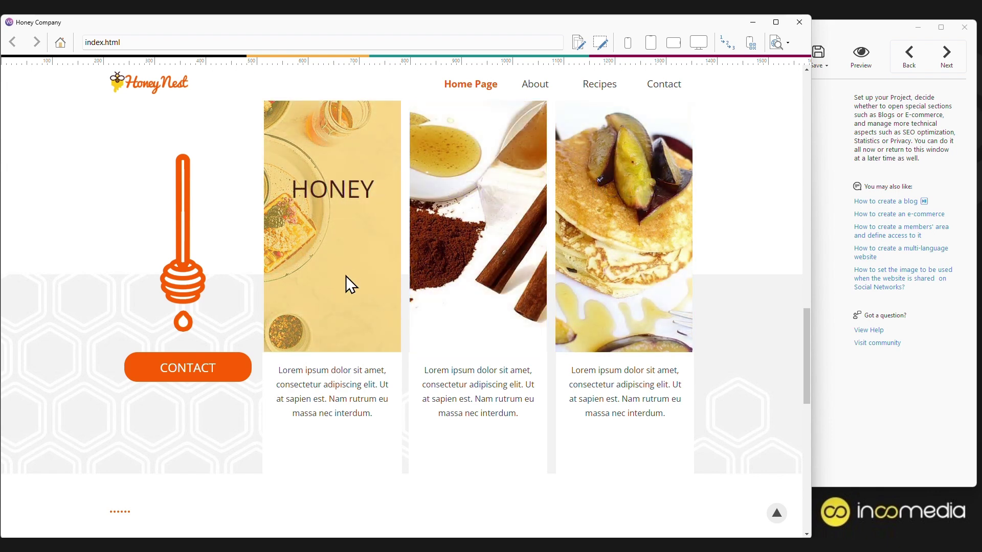
pyautogui.moveTo(433, 369); pyautogui.dragTo(502, 409)
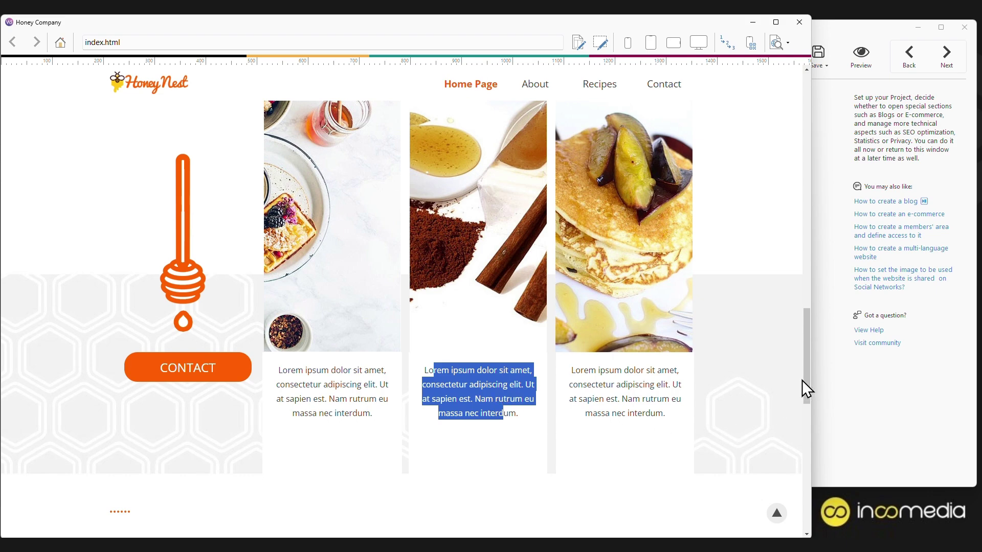
pyautogui.moveTo(802, 381); pyautogui.dragTo(806, 121)
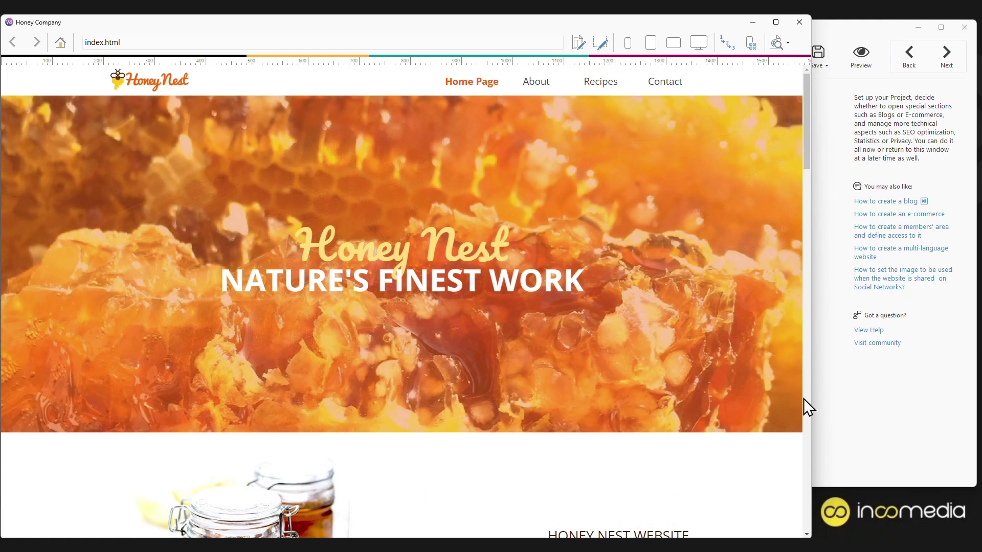
pyautogui.click(849, 419)
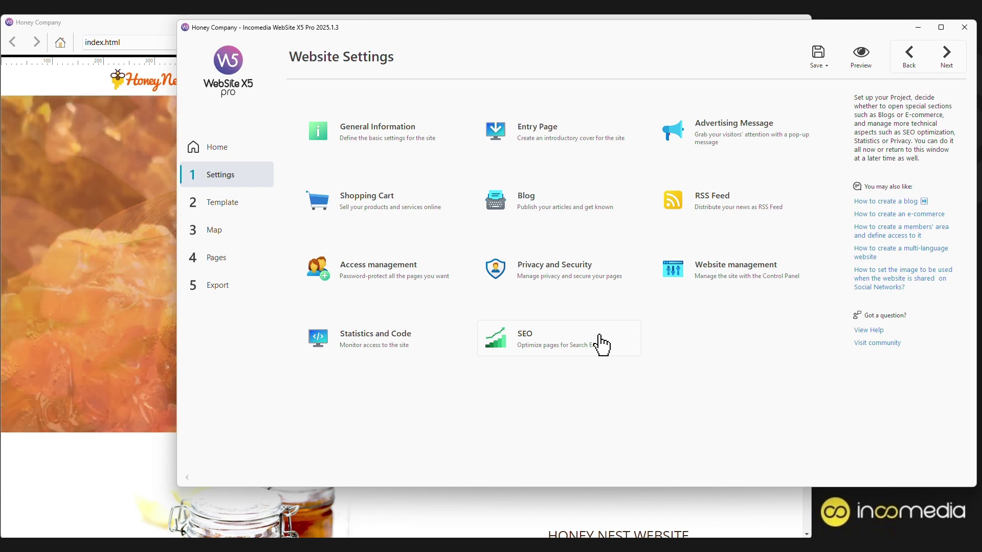
# Go to Template Settings and preview the site at smartphone, tablet and desktop widths.
pyautogui.click(952, 72)
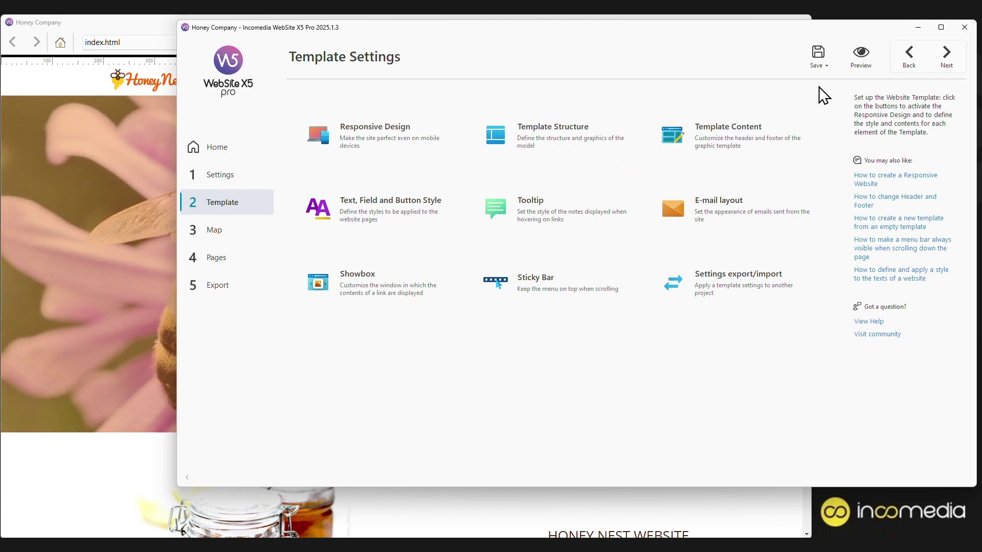
pyautogui.click(860, 60)
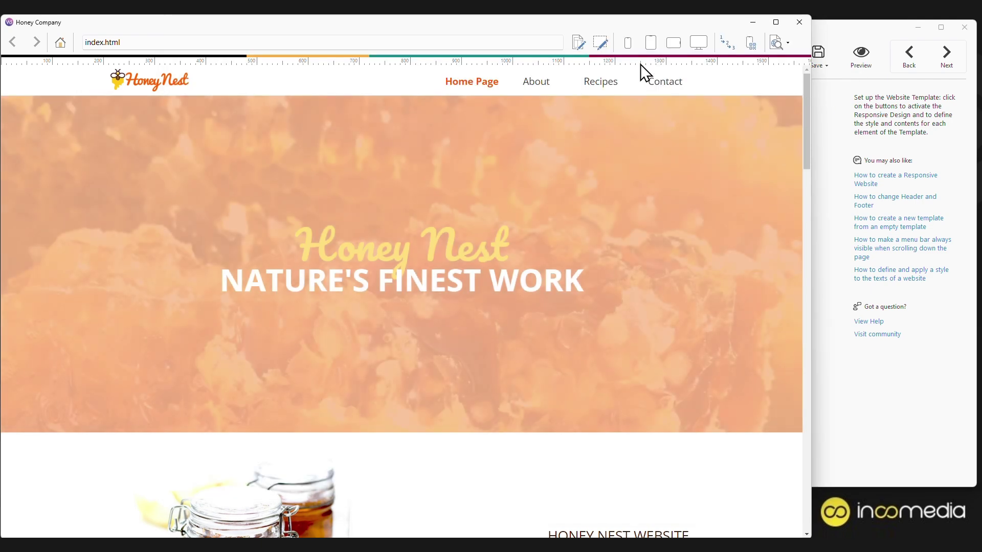
pyautogui.click(630, 43)
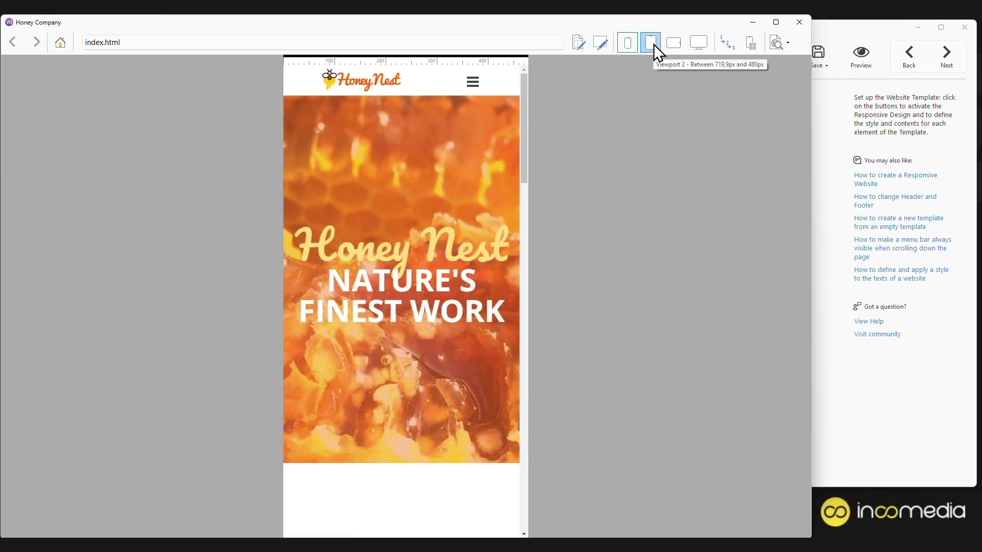
pyautogui.click(653, 44)
pyautogui.click(698, 45)
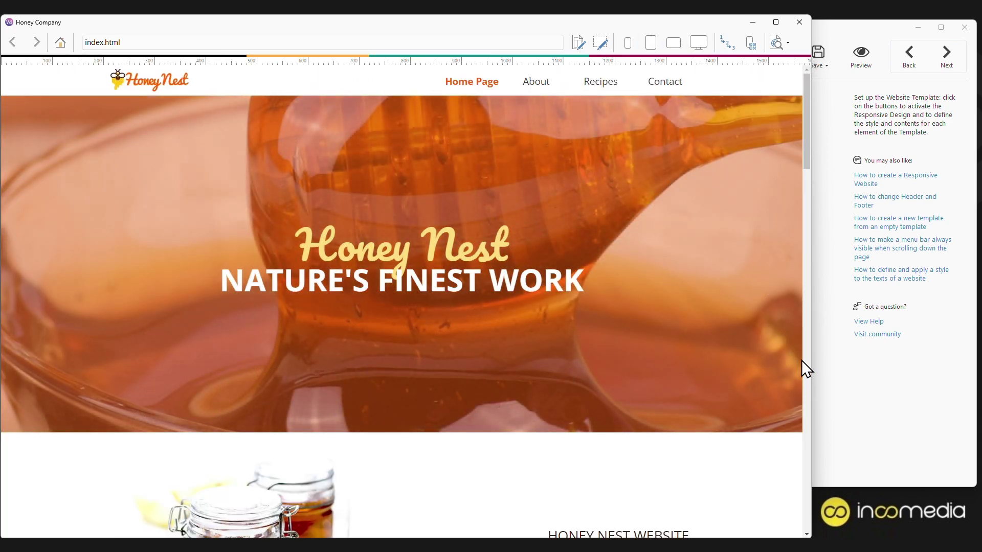
pyautogui.click(885, 401)
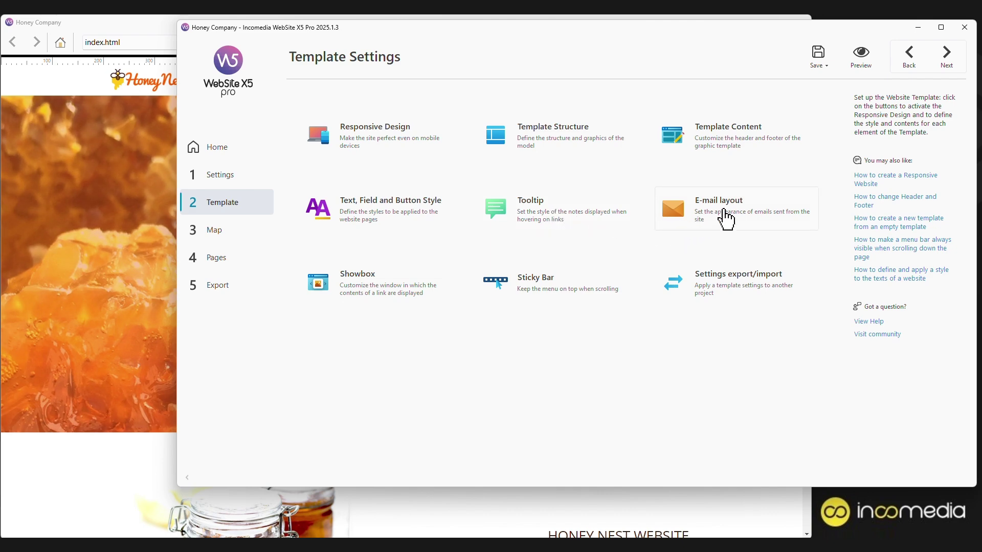
# In Sitemap Creation, add Level 10 with three new pages: Page 44, 45 and 46.
pyautogui.click(946, 66)
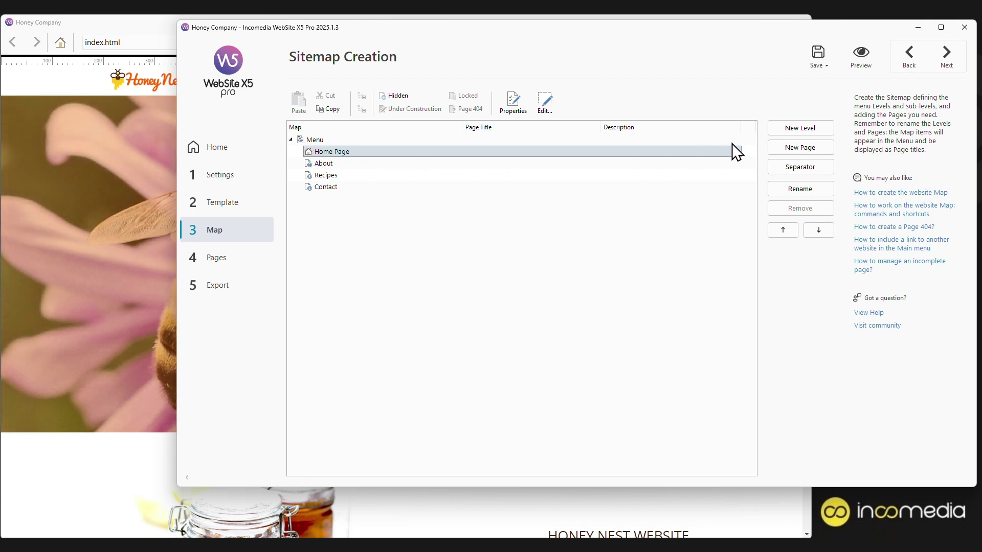
pyautogui.click(787, 130)
pyautogui.click(781, 149)
pyautogui.click(781, 151)
pyautogui.click(781, 153)
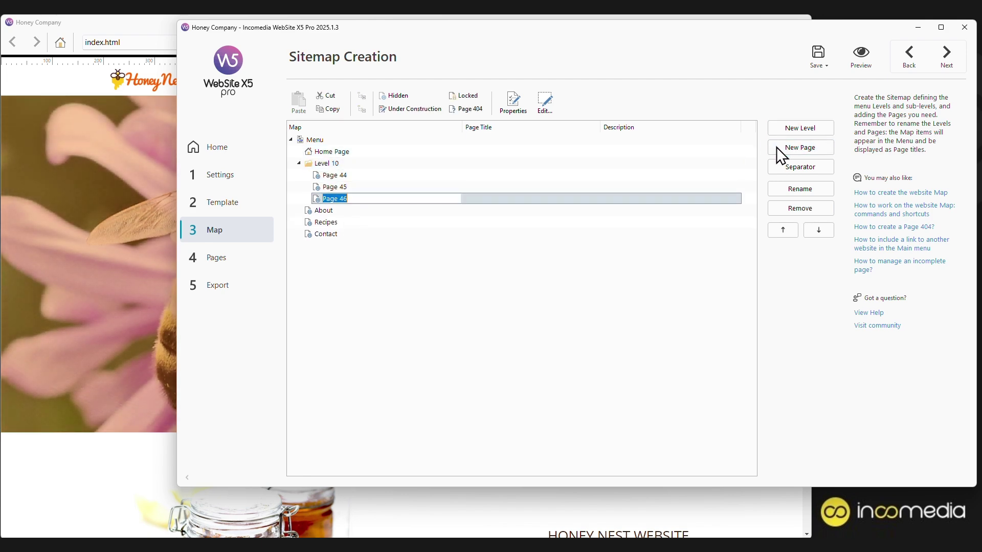
# Preview the new Page 44 and return to the site map.
pyautogui.click(392, 175)
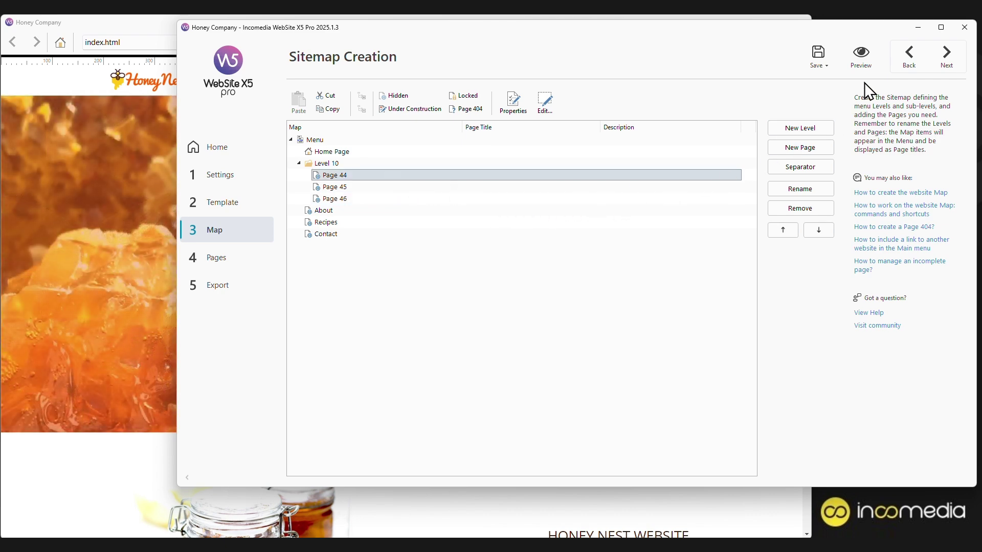
pyautogui.click(863, 56)
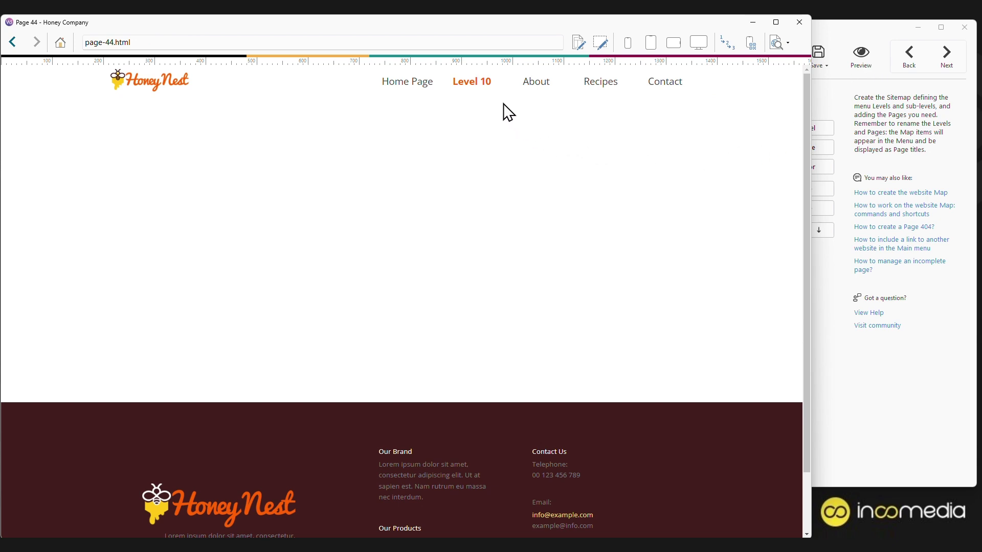
pyautogui.moveTo(493, 90)
pyautogui.click(868, 423)
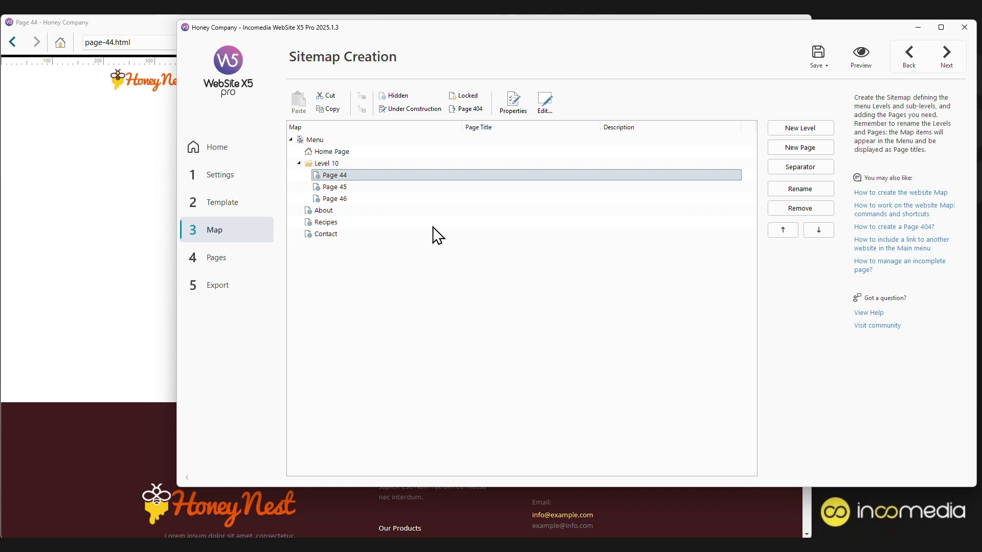
# On Page 44, add a third grid column, stretch Text across two top cells, Image in the third.
pyautogui.click(220, 260)
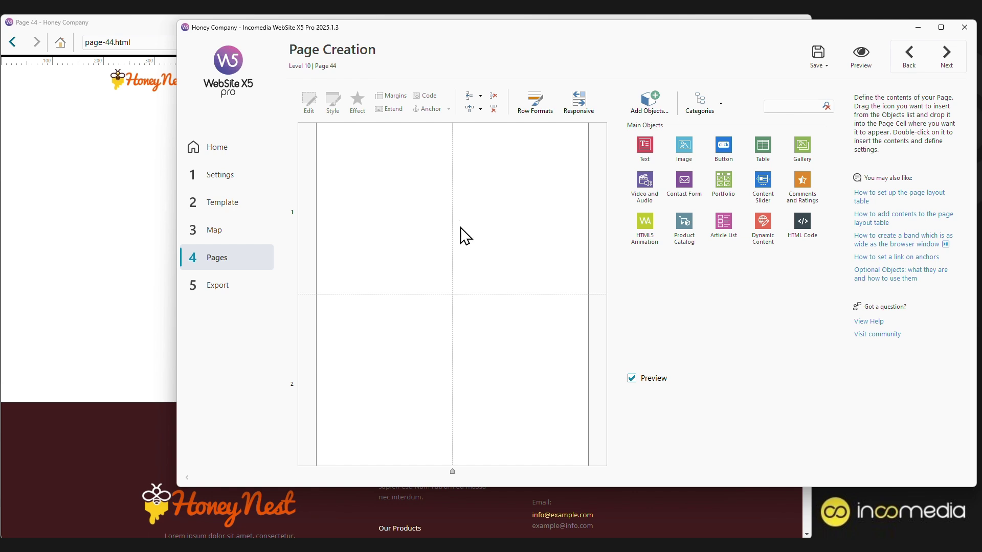
pyautogui.click(472, 112)
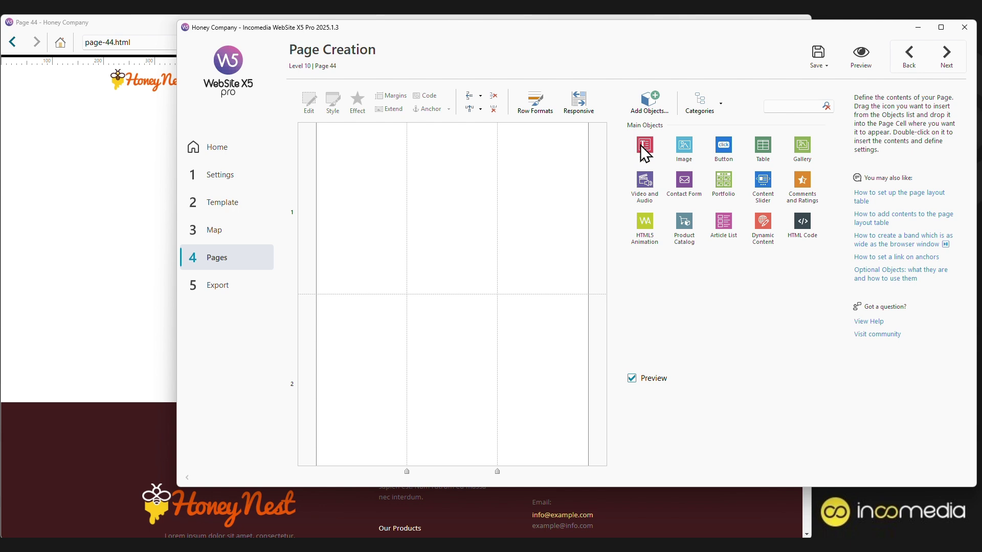
pyautogui.moveTo(644, 146); pyautogui.dragTo(368, 196)
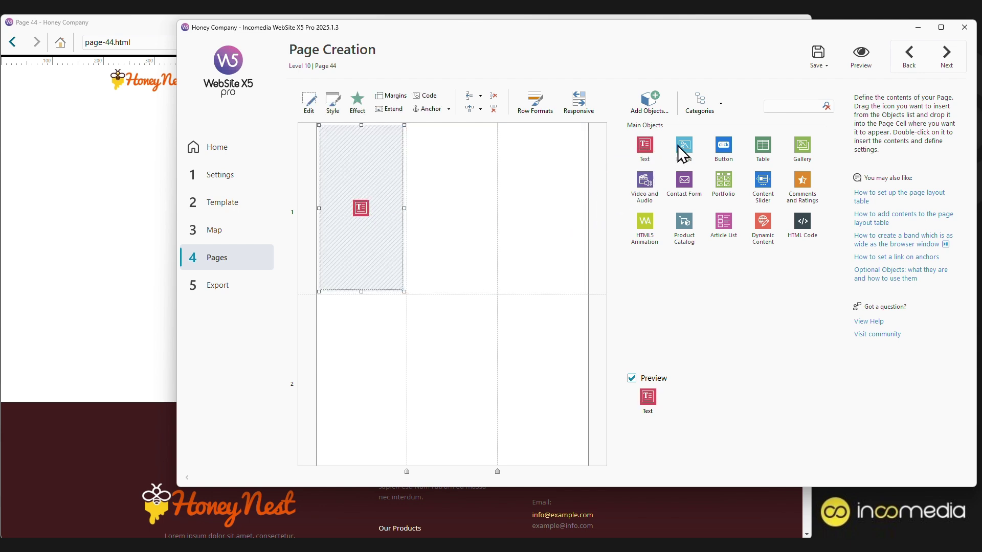
pyautogui.moveTo(684, 148); pyautogui.dragTo(534, 204)
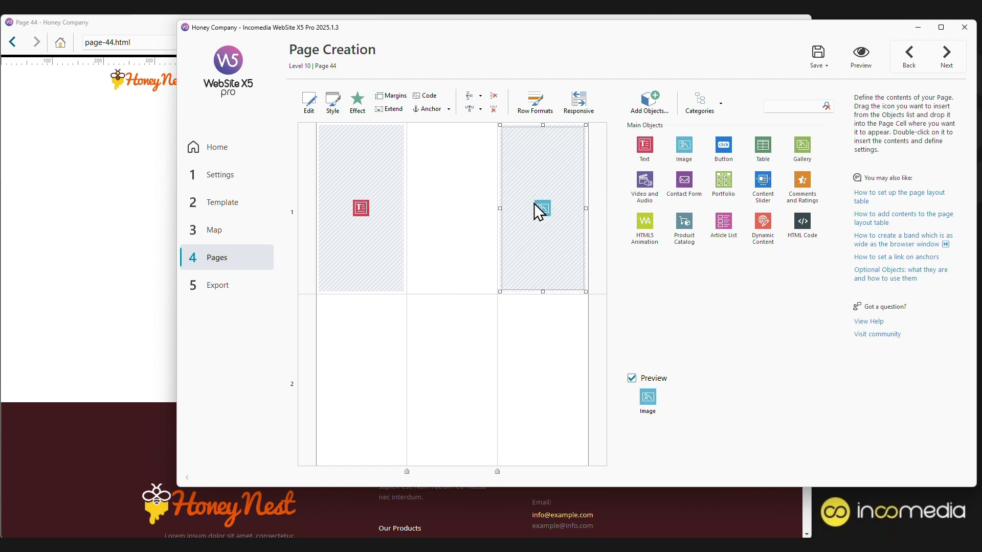
pyautogui.click(363, 208)
pyautogui.moveTo(364, 207); pyautogui.dragTo(402, 219)
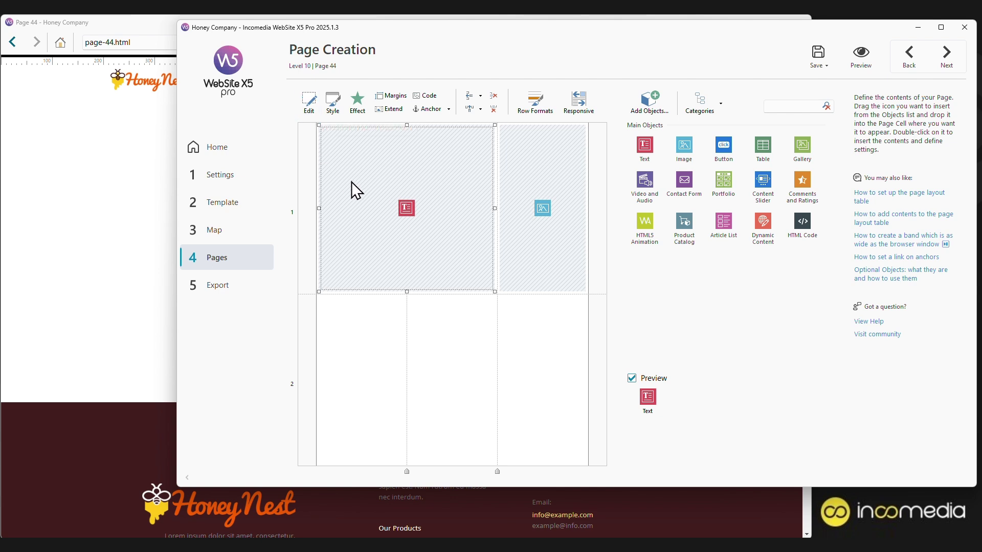
# Type the word Honey into the text object.
pyautogui.doubleClick(428, 185)
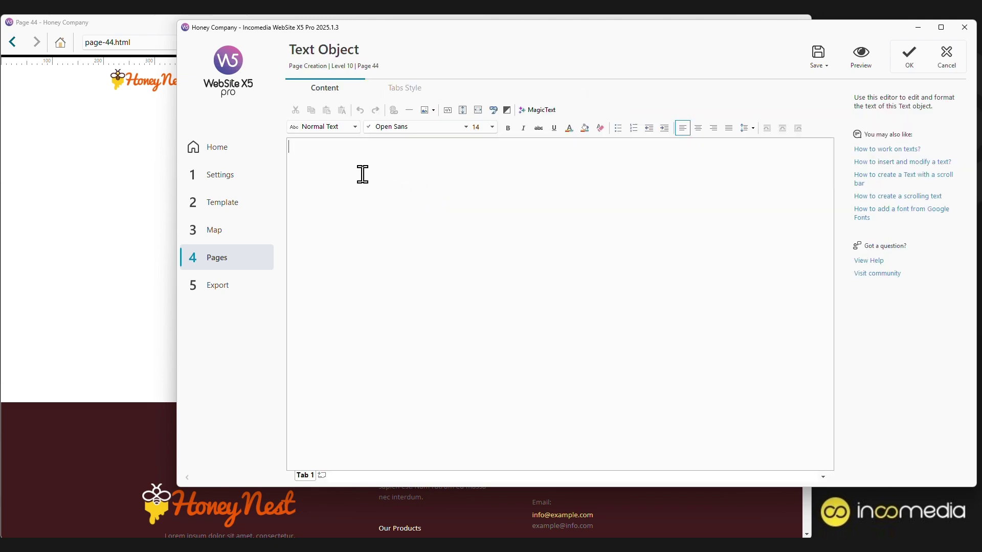
pyautogui.write('Honey')
pyautogui.hotkey('ctrl', 'a')
pyautogui.hotkey('ctrl', 'c')
pyautogui.click(454, 184)
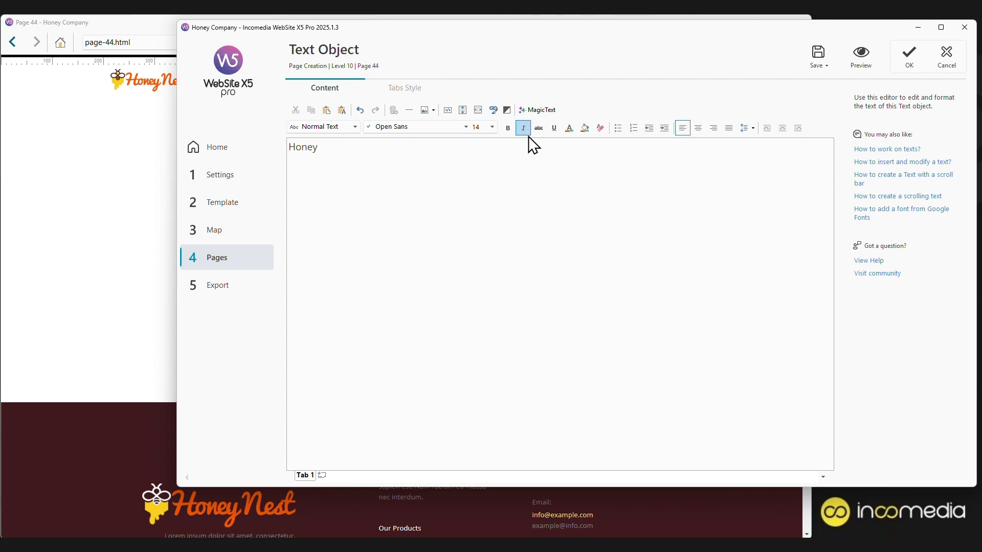
# Use MagicText to generate a funny paragraph about Honey and insert it below.
pyautogui.click(536, 114)
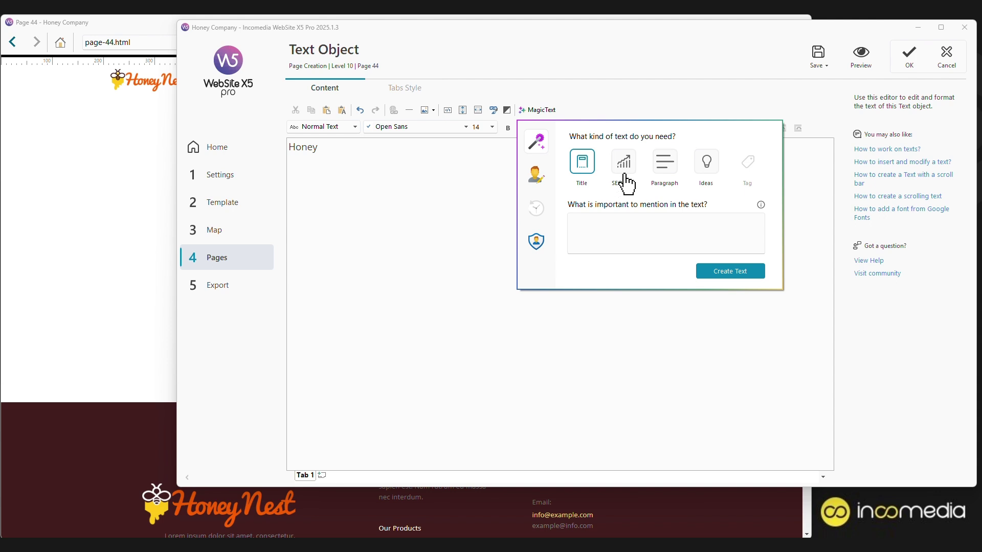
pyautogui.click(660, 173)
pyautogui.click(592, 226)
pyautogui.write('Honey')
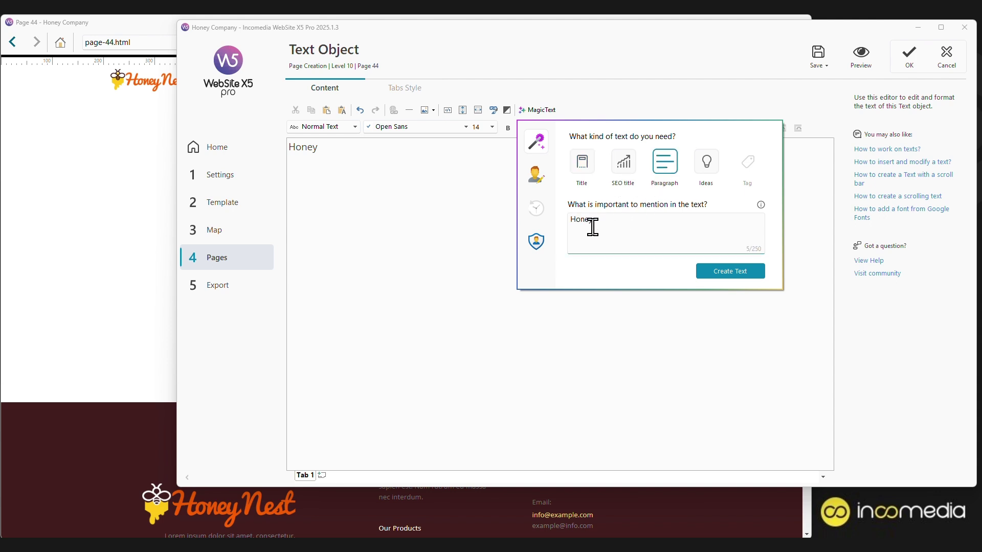
pyautogui.click(543, 182)
pyautogui.click(707, 163)
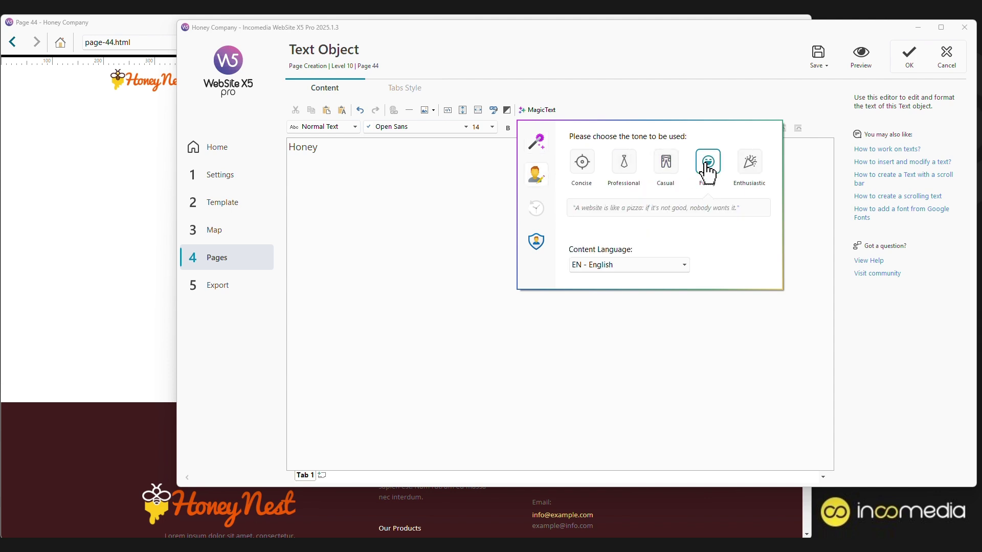
pyautogui.click(541, 149)
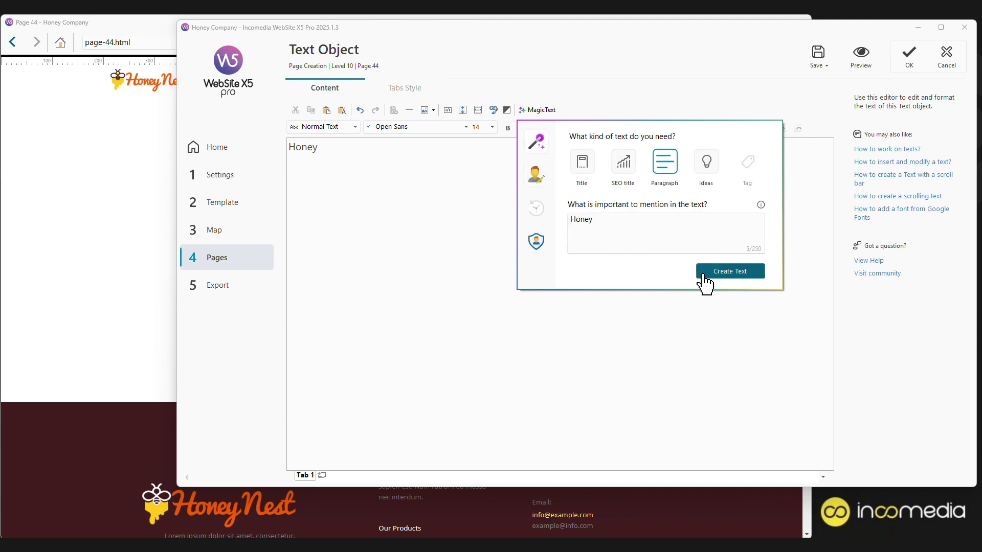
pyautogui.click(721, 274)
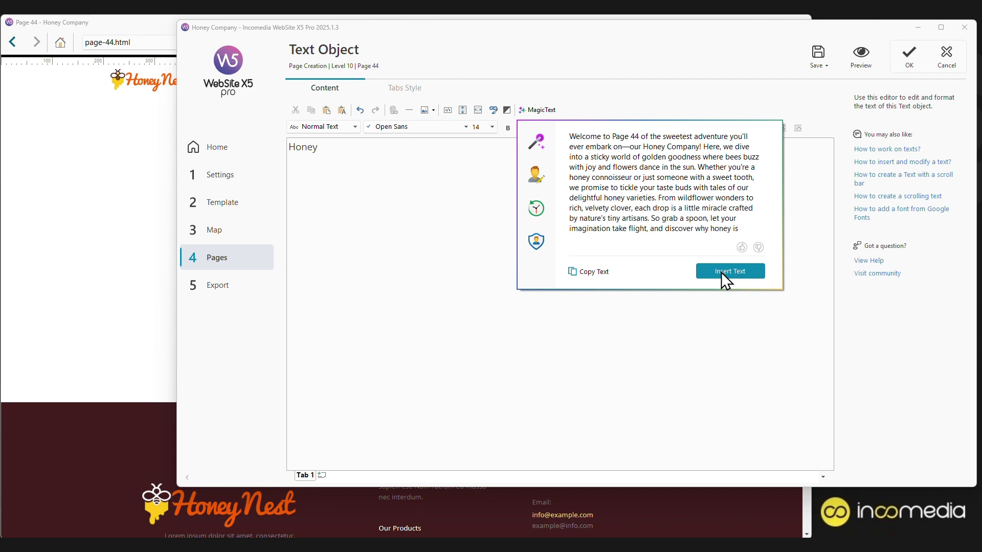
pyautogui.click(723, 272)
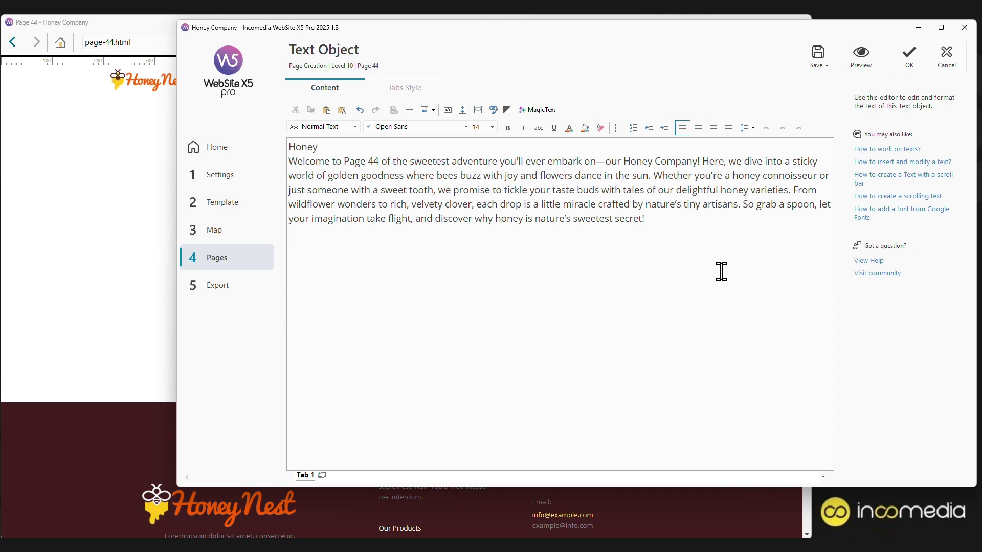
# Style the Honey line as Heading 1 and confirm the text object.
pyautogui.click(318, 147)
pyautogui.click(352, 128)
pyautogui.click(347, 154)
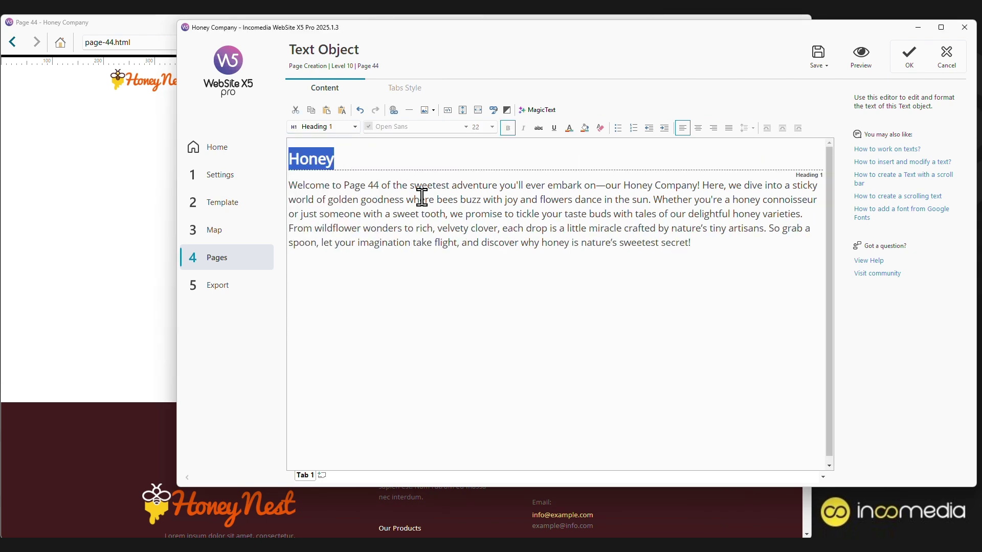
pyautogui.click(564, 217)
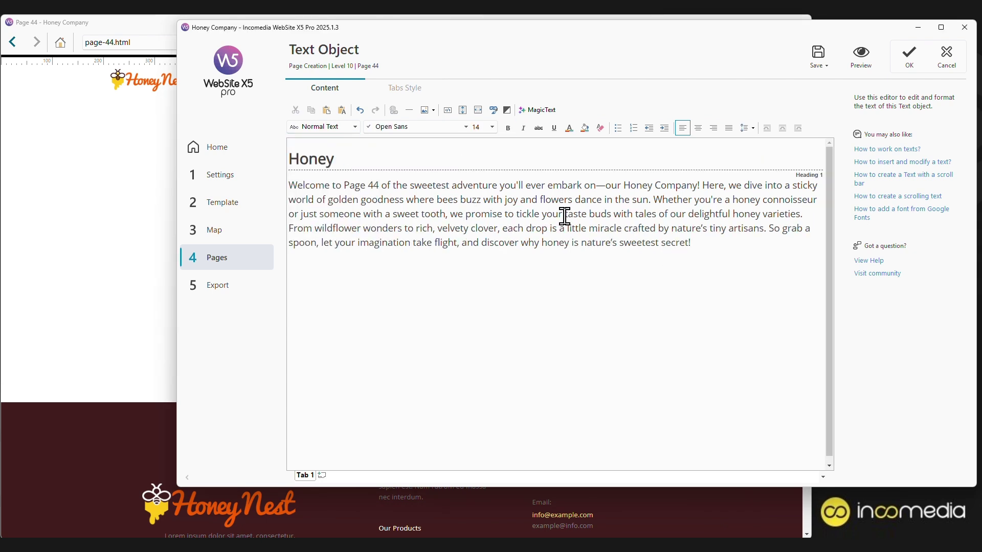
pyautogui.click(909, 69)
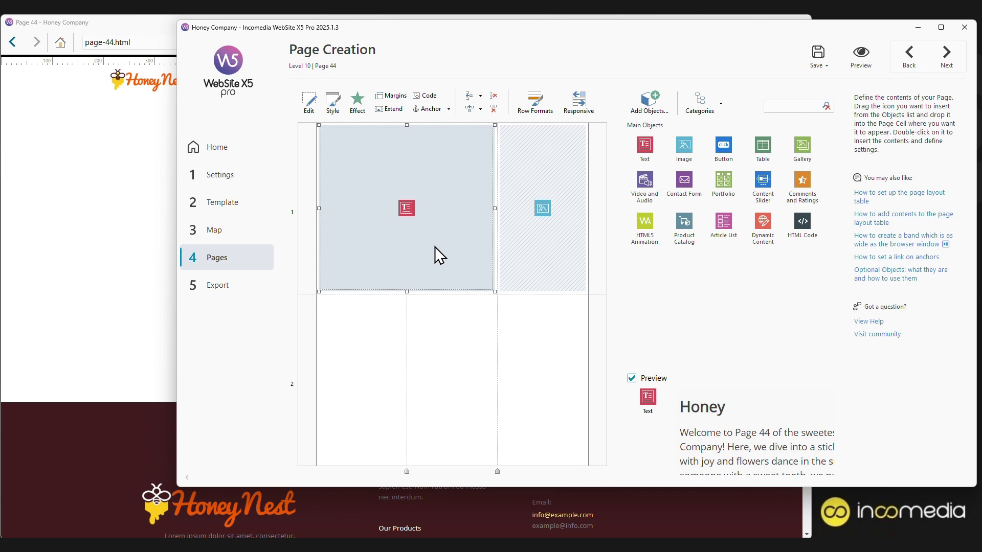
# Choose the free bees-on-honeycomb photo large-326337.jpg from the online image library for the image object.
pyautogui.doubleClick(548, 246)
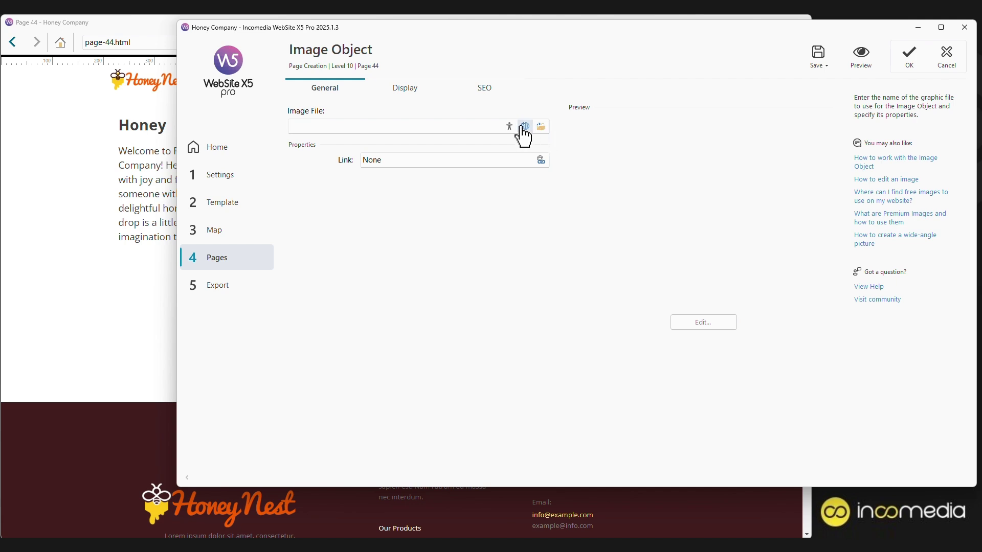
pyautogui.click(524, 128)
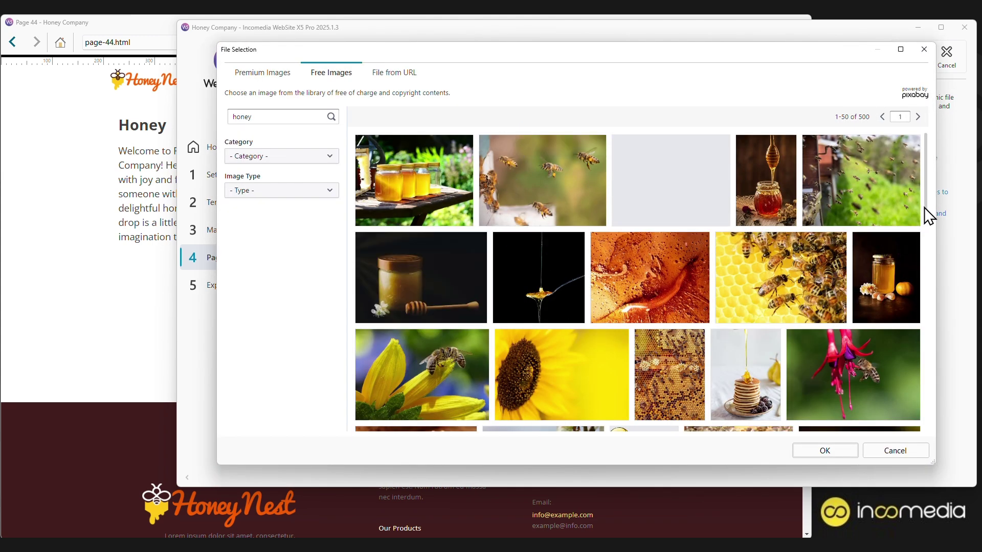
pyautogui.moveTo(927, 224)
pyautogui.mouseDown()
pyautogui.moveTo(929, 245)
pyautogui.moveTo(925, 221)
pyautogui.mouseUp()
pyautogui.click(793, 255)
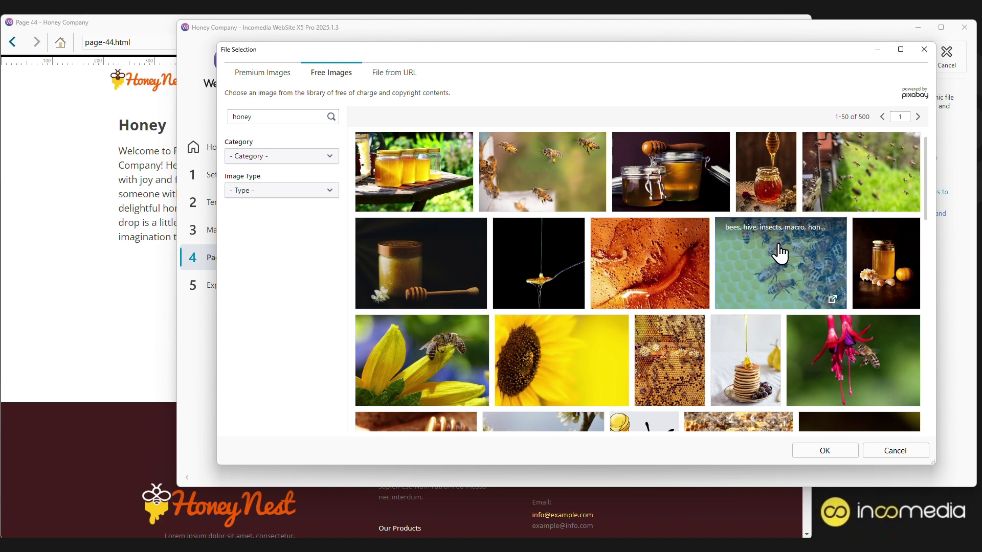
pyautogui.click(803, 450)
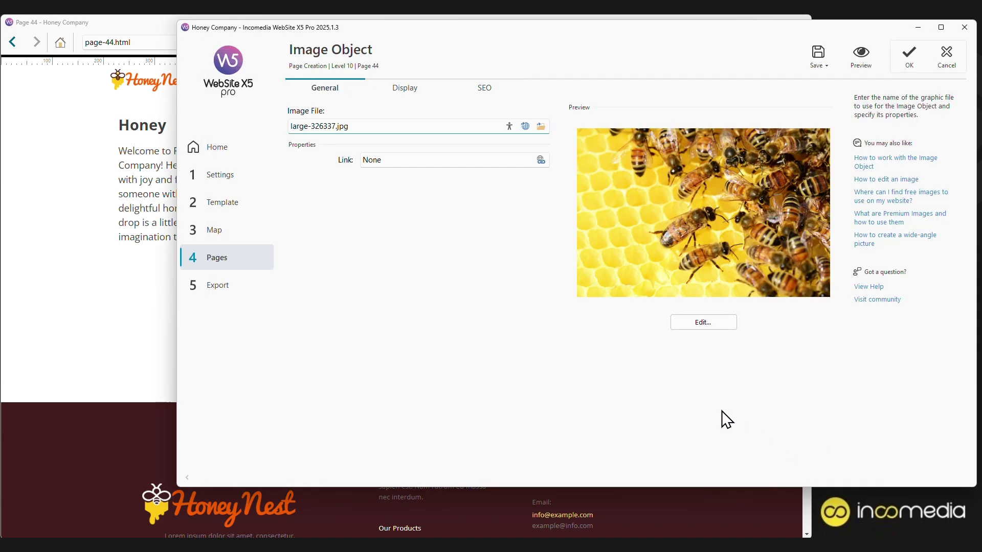
# Crop the bee photo, apply a torn-edge mask, and add a Drop Shadow effect.
pyautogui.click(695, 325)
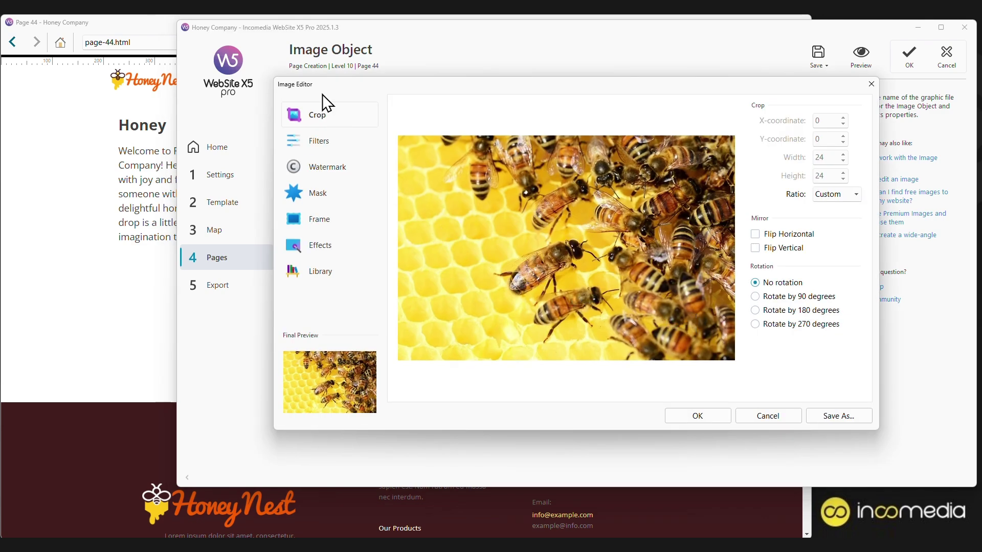
pyautogui.moveTo(469, 154)
pyautogui.mouseDown()
pyautogui.moveTo(573, 348)
pyautogui.moveTo(689, 355)
pyautogui.mouseUp()
pyautogui.click(333, 146)
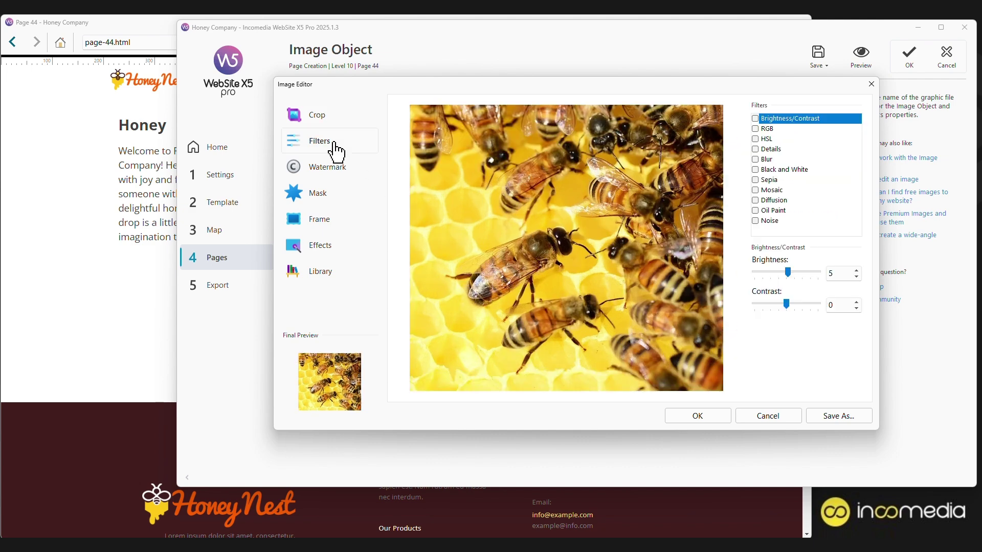
pyautogui.click(352, 197)
pyautogui.click(823, 270)
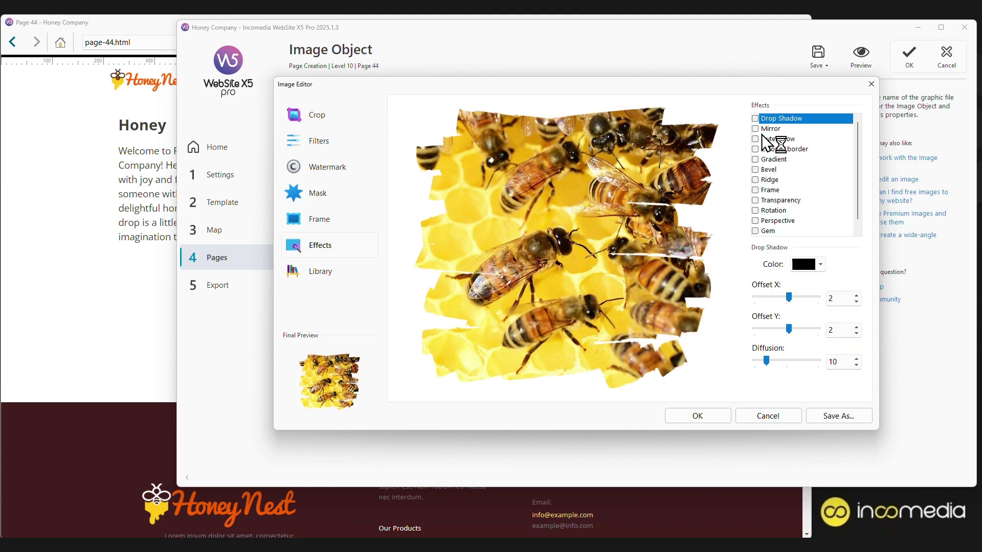
pyautogui.click(756, 119)
# Apply the photo edits, confirm the Image Object, and check Page 44 in the preview.
pyautogui.click(682, 412)
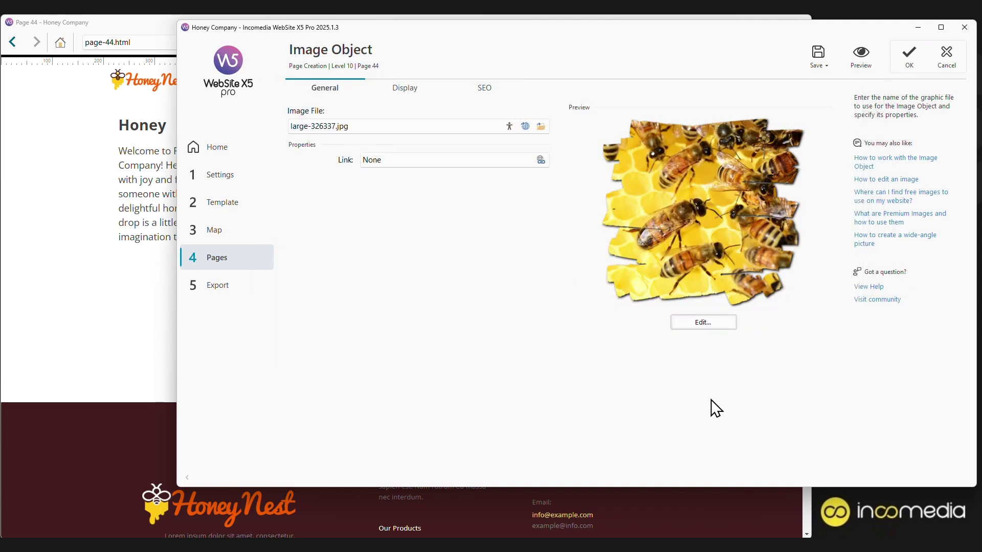
pyautogui.click(906, 63)
pyautogui.click(863, 70)
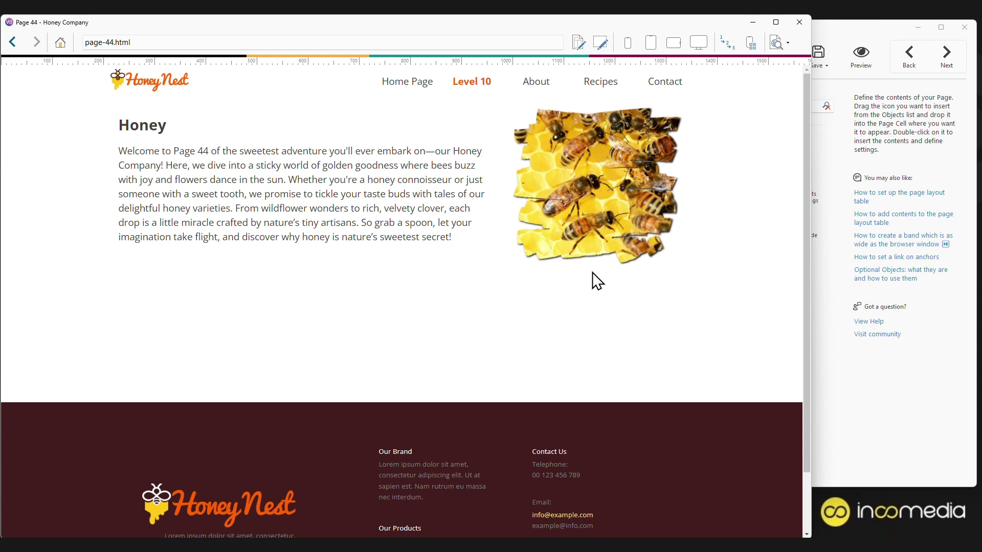
pyautogui.click(890, 420)
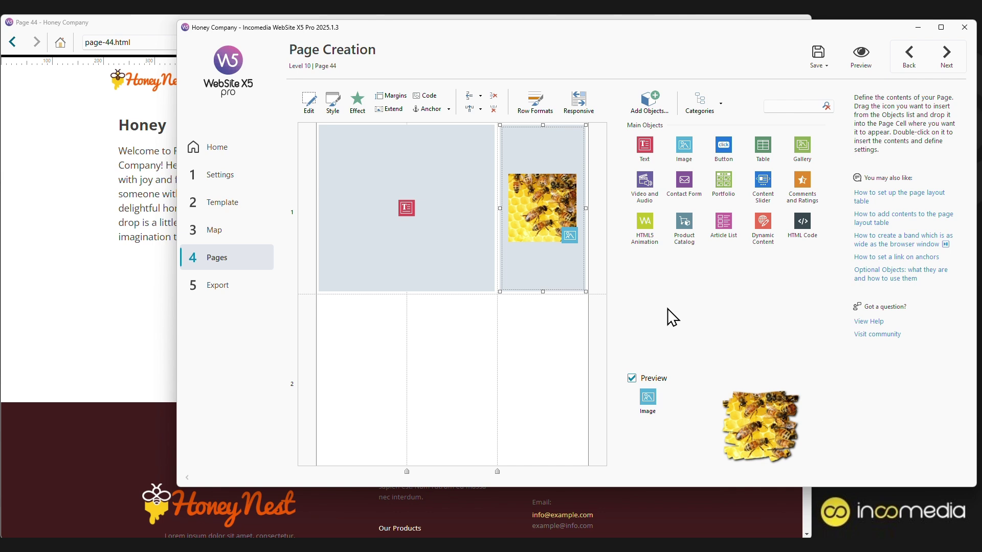
# Narrow the Honey text to column 1 so the bee image spans columns 2–3, and preview the result.
pyautogui.moveTo(409, 207); pyautogui.dragTo(361, 208)
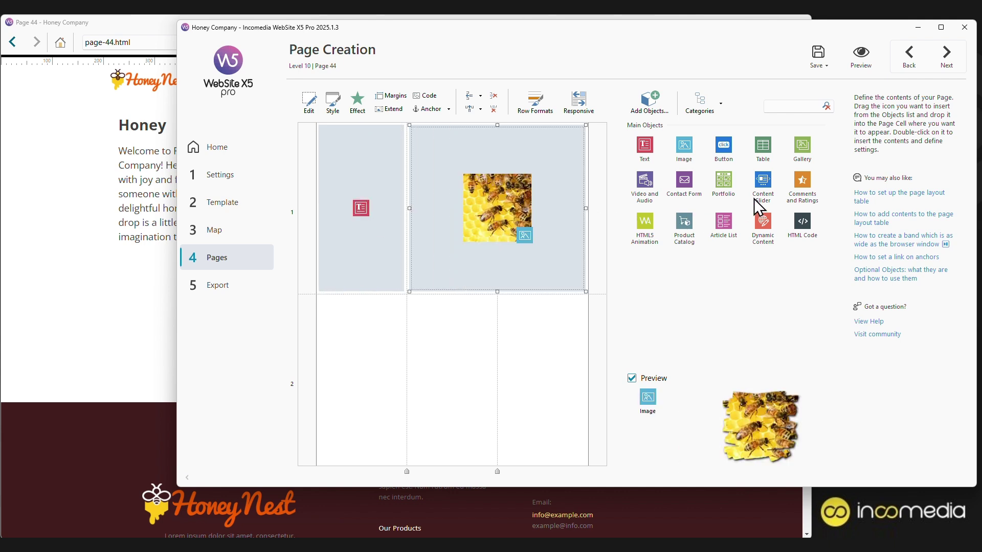
pyautogui.click(862, 62)
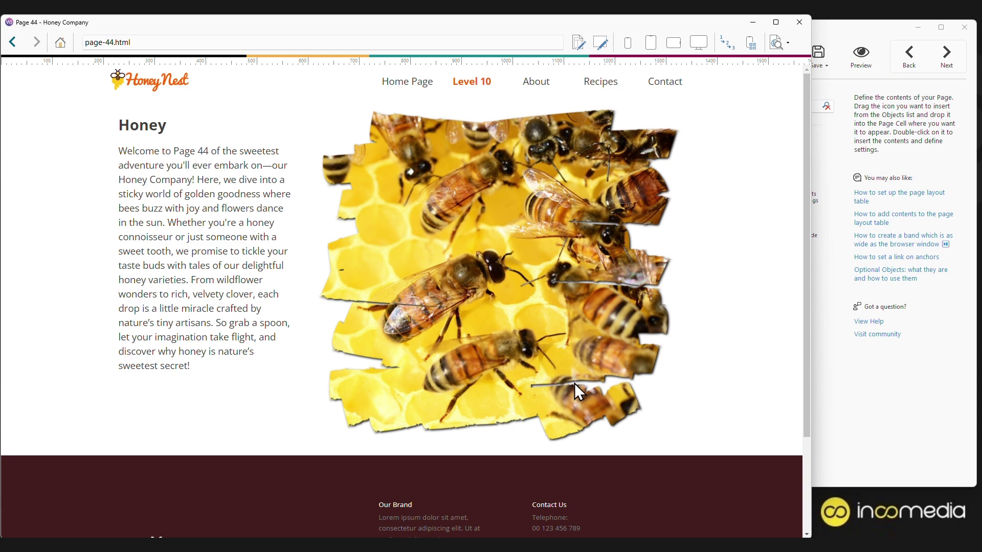
pyautogui.click(865, 413)
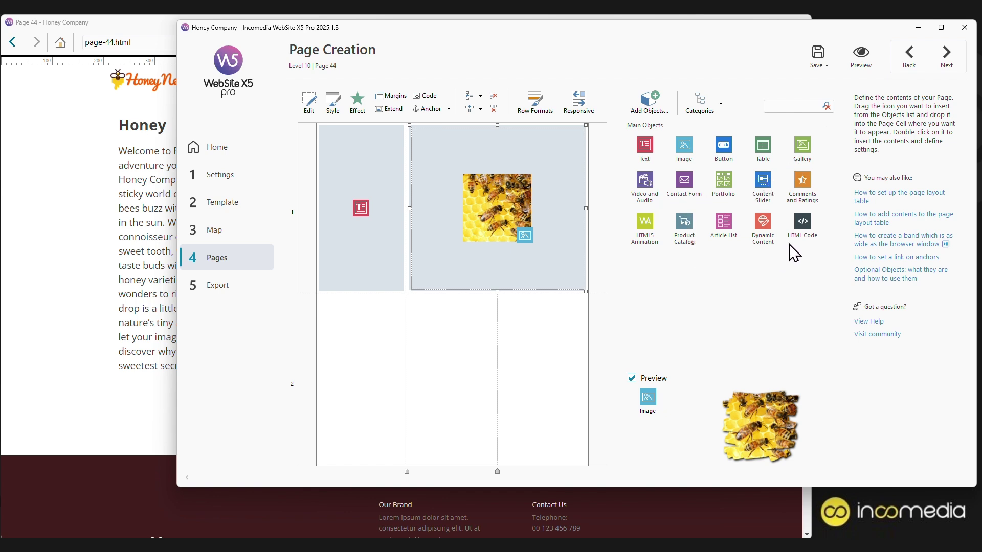
# Place an HTML Code object in row 2's right cell and a Gallery in its left cells, then edit the gallery.
pyautogui.moveTo(798, 231)
pyautogui.mouseDown()
pyautogui.moveTo(645, 348)
pyautogui.moveTo(554, 352)
pyautogui.mouseUp()
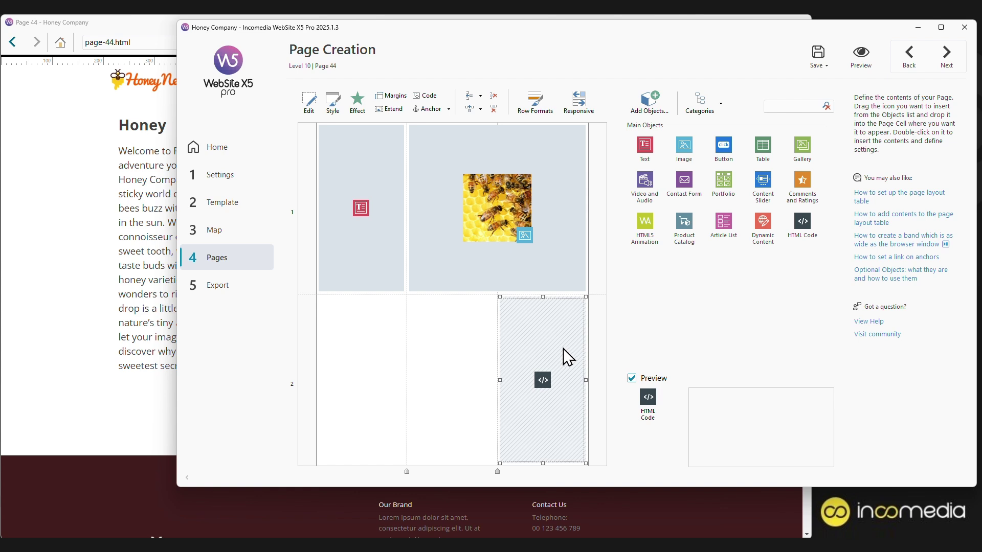
pyautogui.moveTo(801, 146); pyautogui.dragTo(397, 366)
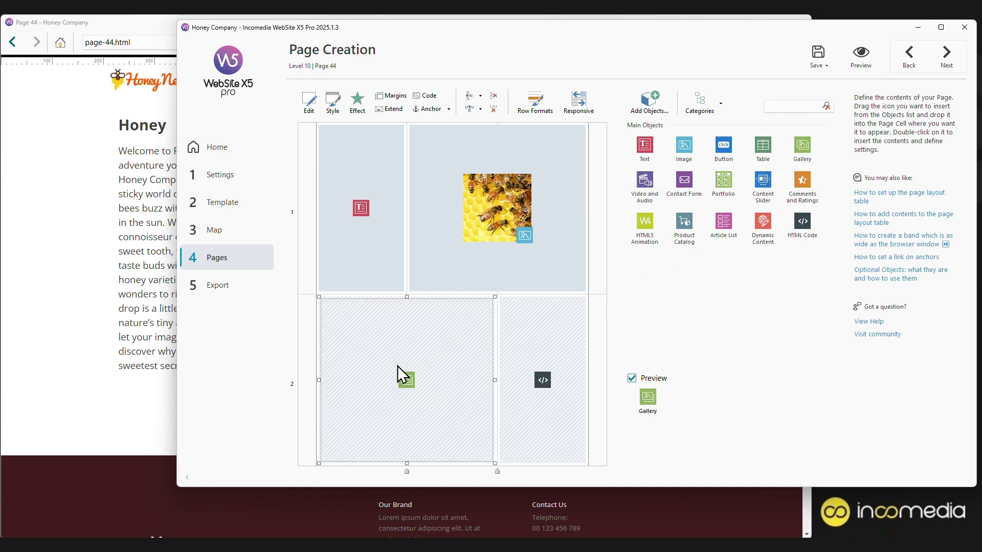
pyautogui.doubleClick(440, 385)
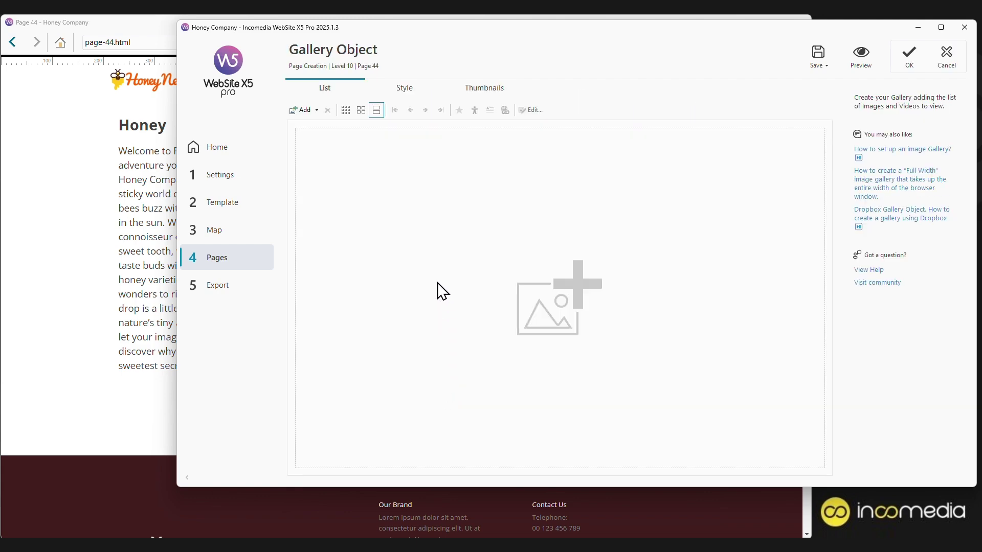
# Add all 11 flower images to the gallery and move the purple flower to fourth position.
pyautogui.click(303, 114)
pyautogui.moveTo(296, 231); pyautogui.dragTo(735, 132)
pyautogui.click(691, 366)
pyautogui.moveTo(501, 177); pyautogui.dragTo(559, 154)
# Set the gallery type to Thumbnails per frame with a torn-edge thumbnail preset, and confirm.
pyautogui.click(416, 92)
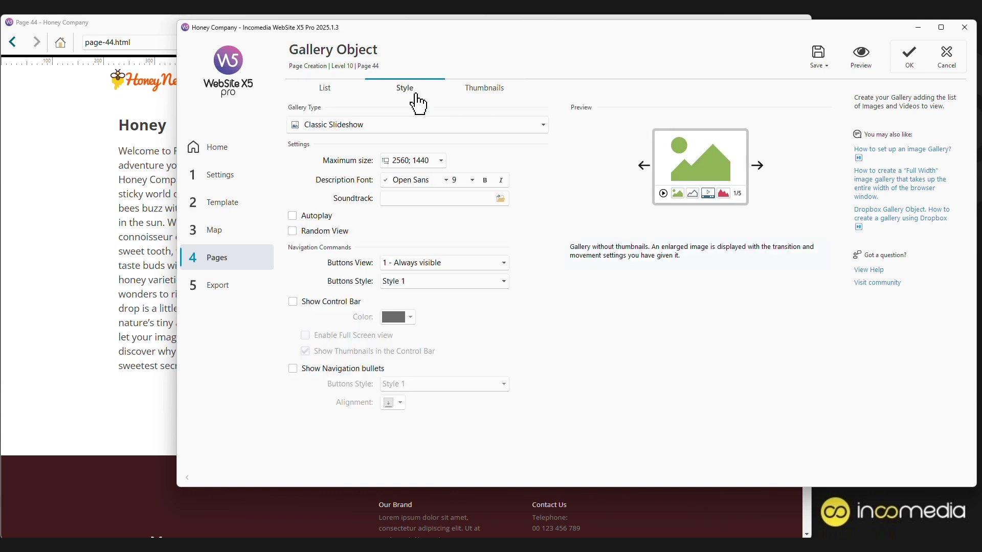
pyautogui.click(415, 126)
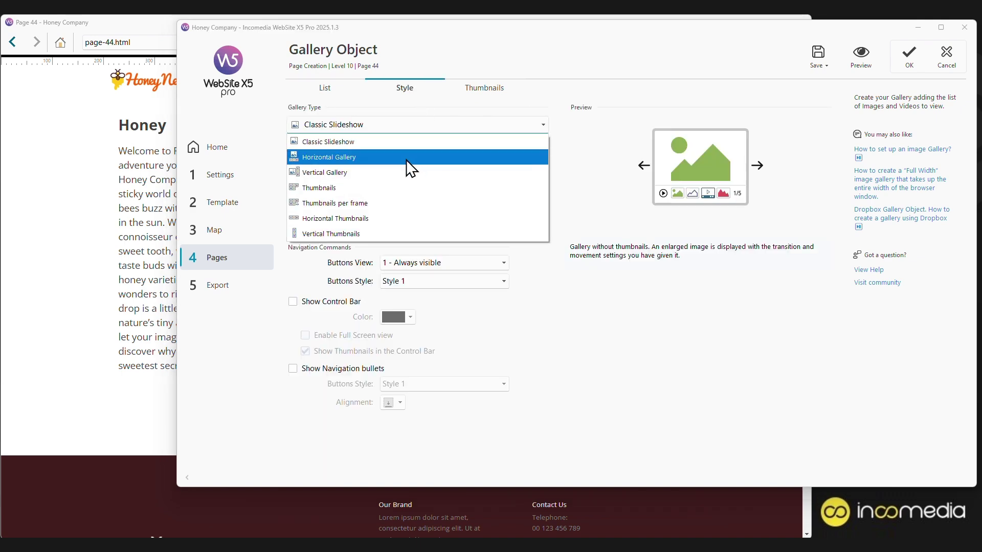
pyautogui.click(386, 203)
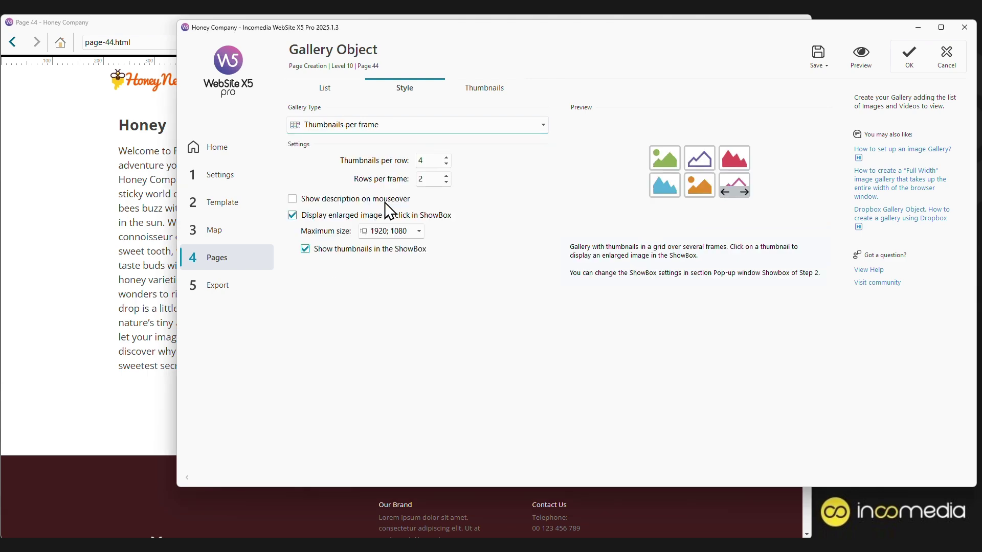
pyautogui.click(482, 90)
pyautogui.click(422, 302)
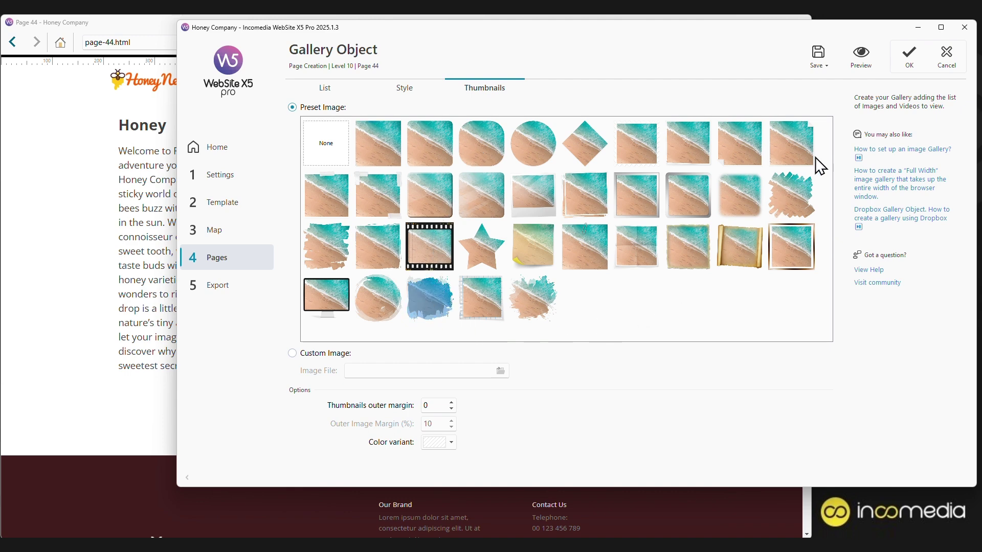
pyautogui.click(909, 66)
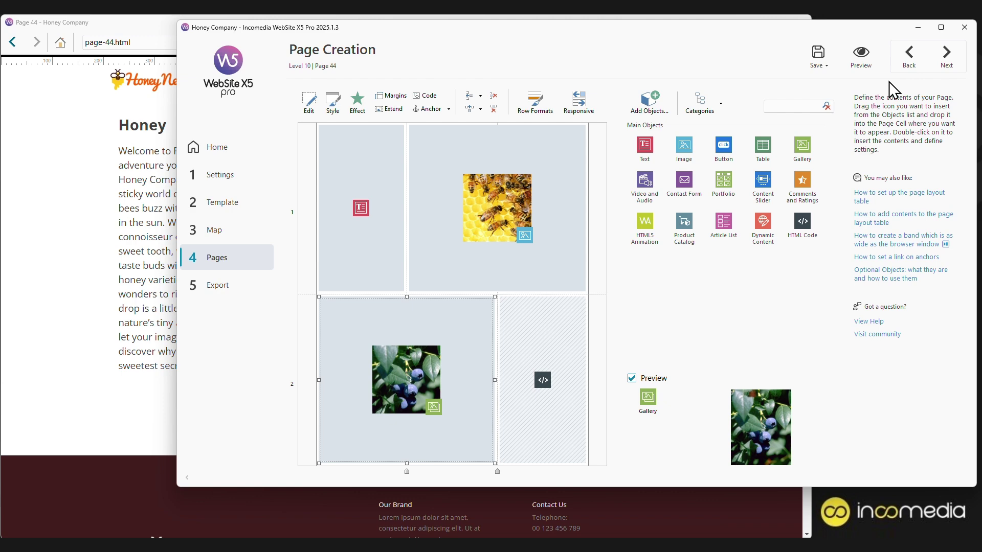
pyautogui.click(861, 56)
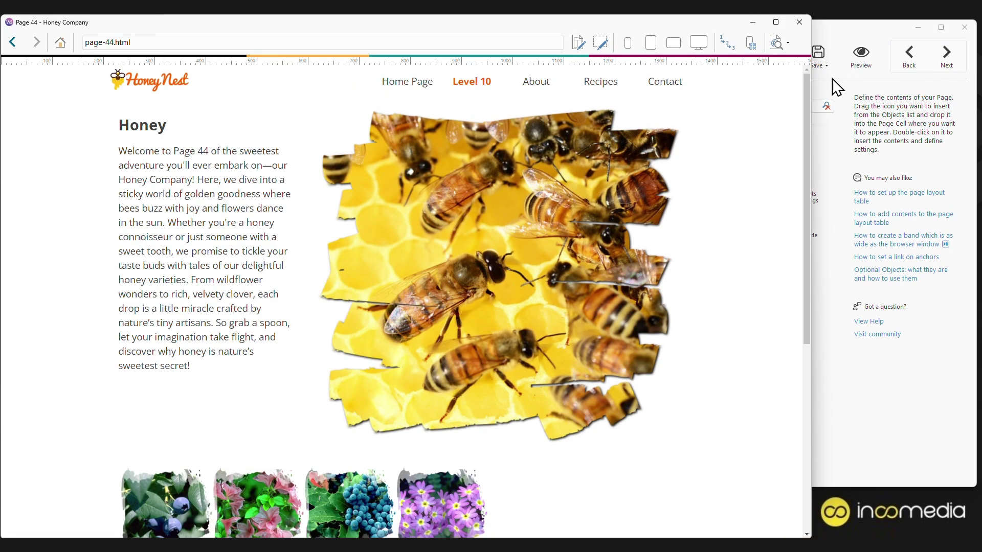
pyautogui.moveTo(801, 137); pyautogui.dragTo(797, 256)
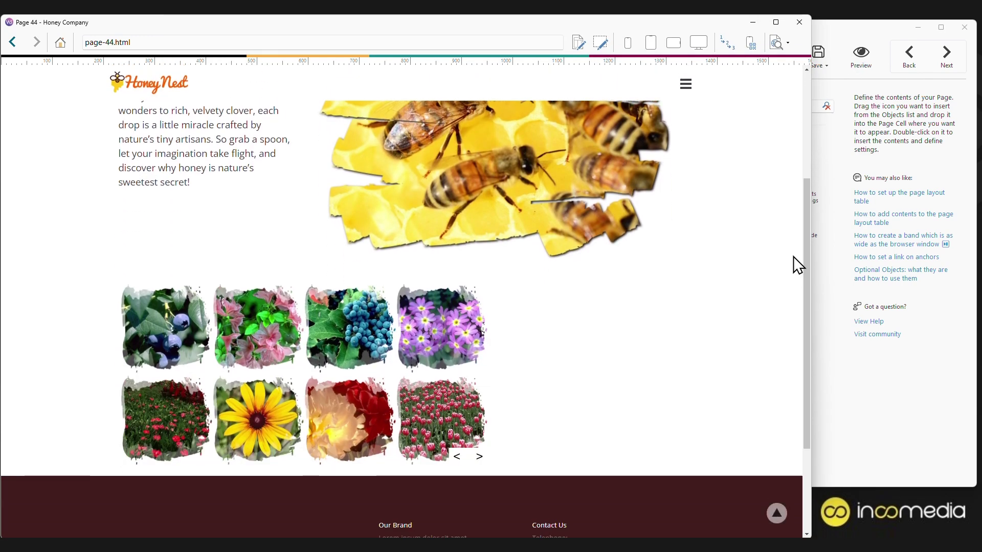
pyautogui.click(478, 457)
pyautogui.click(456, 457)
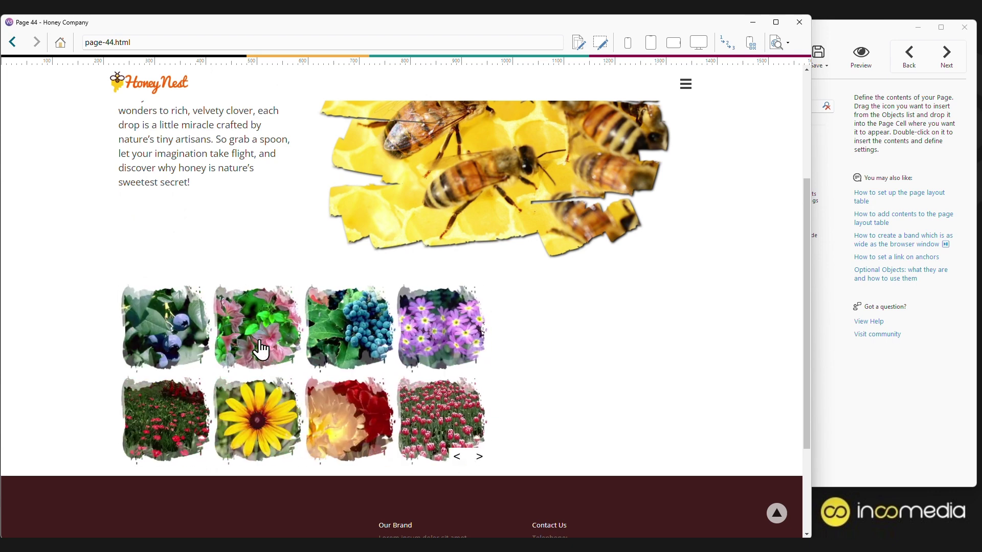
pyautogui.click(260, 338)
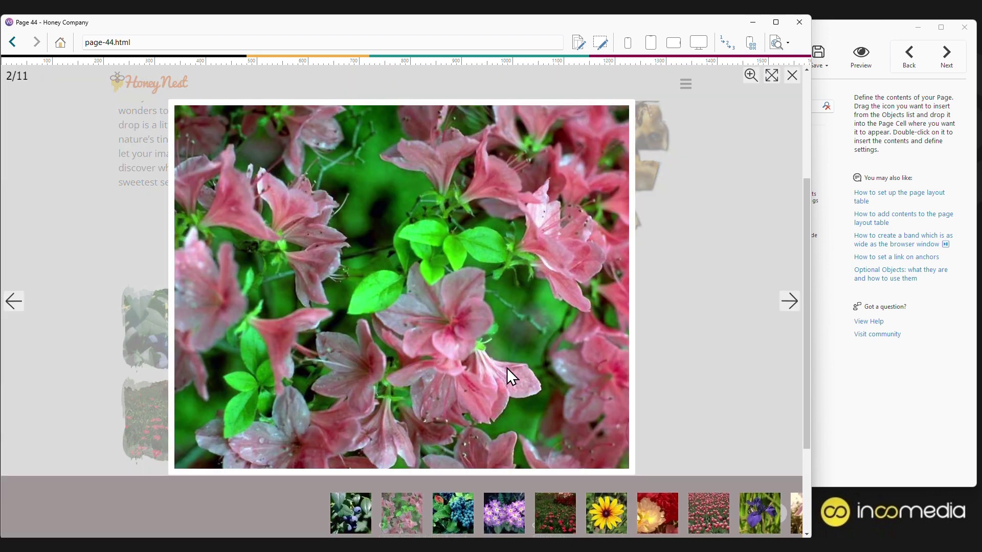
pyautogui.click(783, 301)
pyautogui.click(784, 301)
pyautogui.click(654, 511)
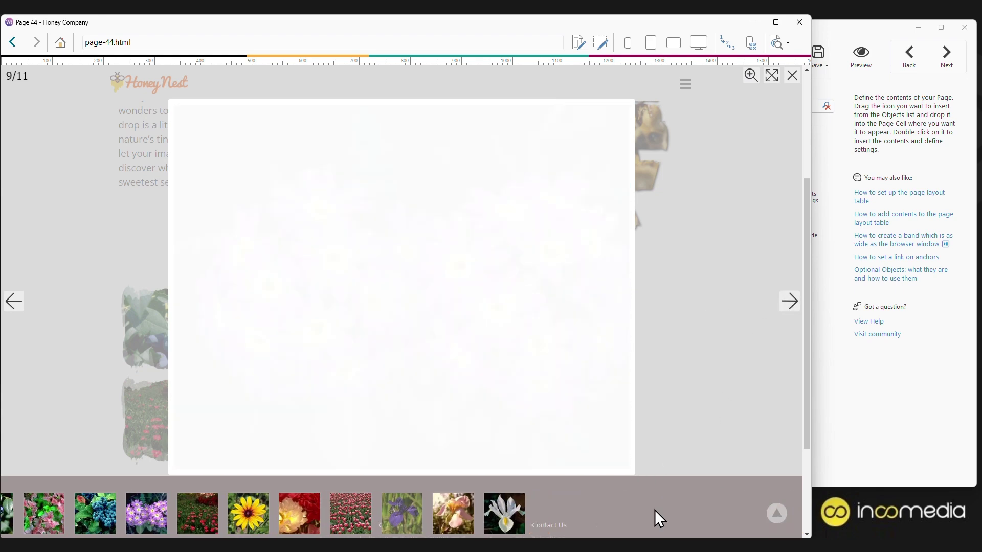
pyautogui.click(679, 396)
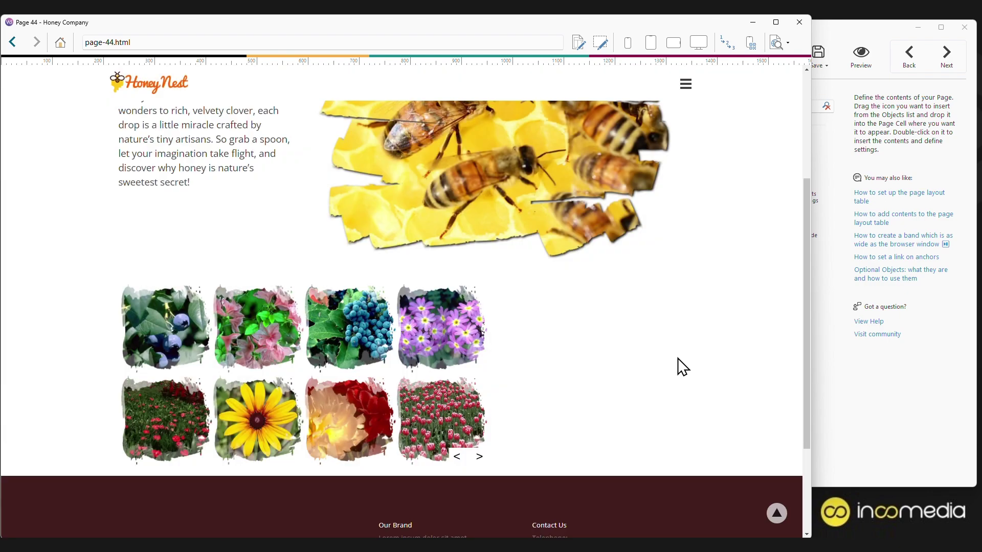
pyautogui.click(886, 439)
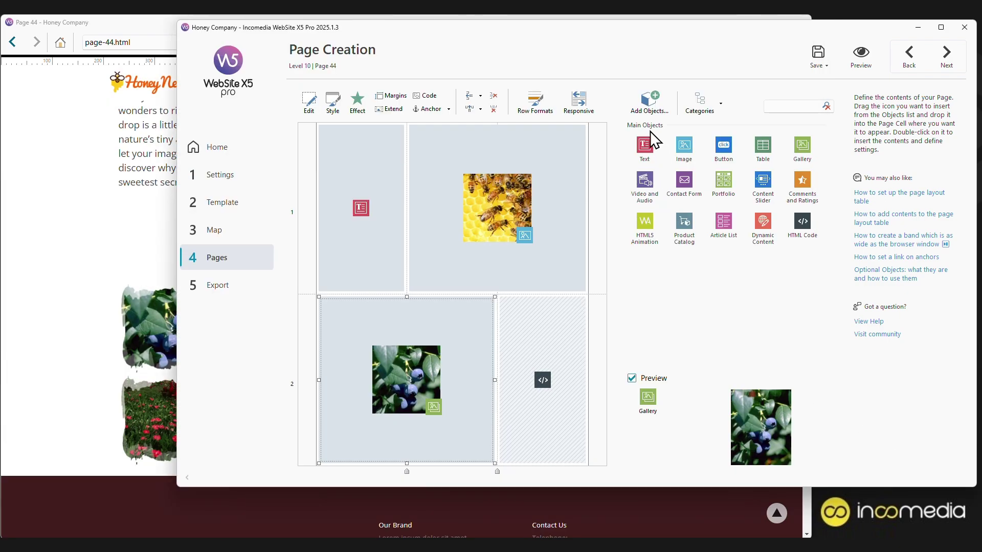
pyautogui.click(648, 102)
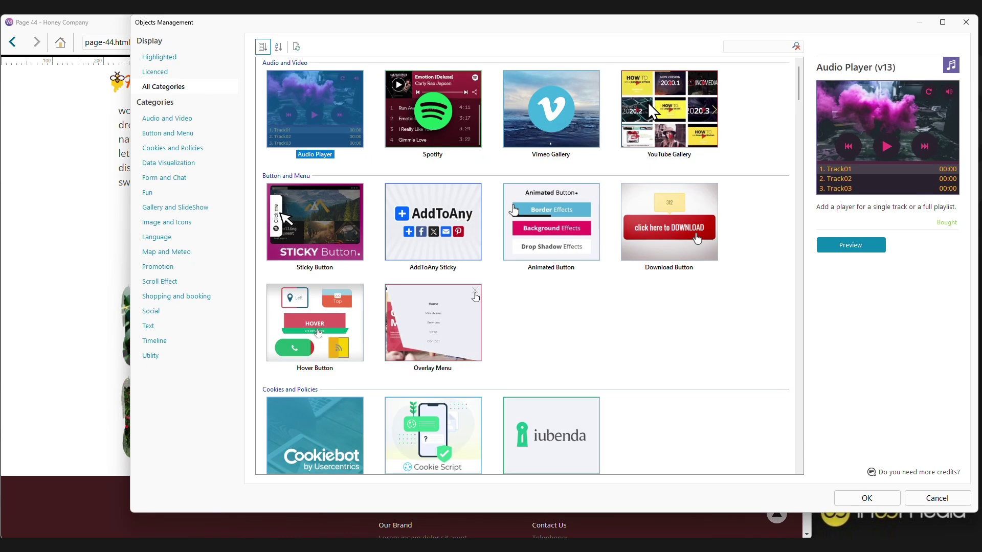
pyautogui.click(207, 119)
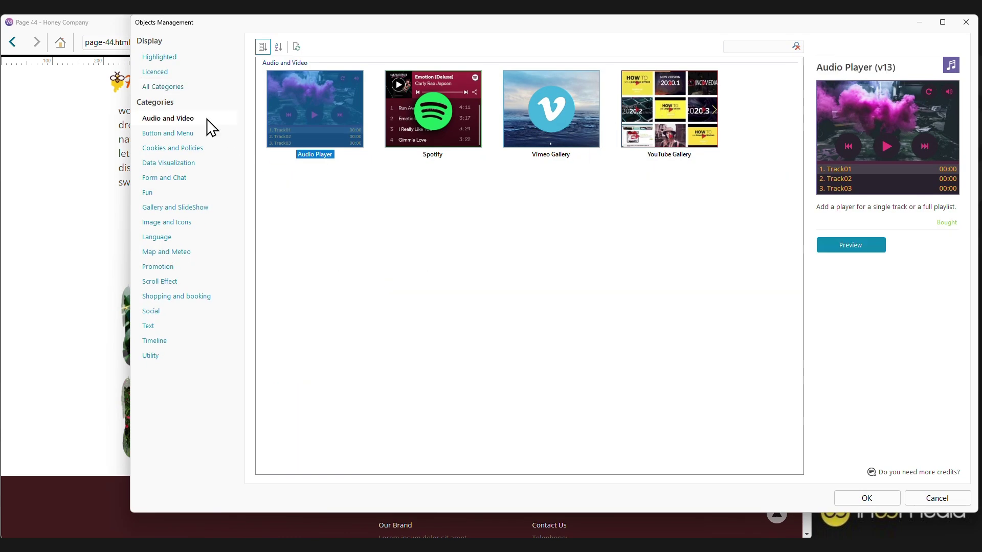
pyautogui.click(191, 134)
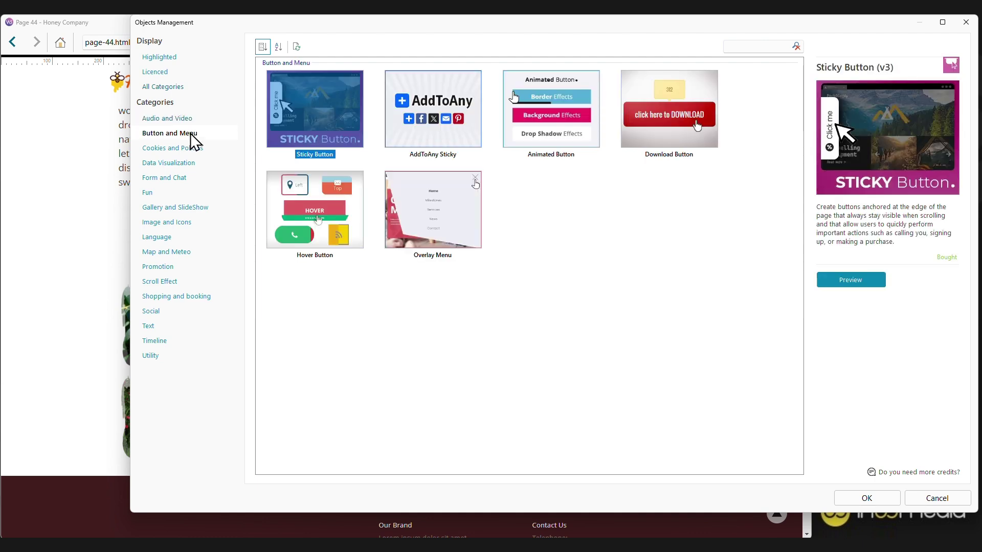
pyautogui.click(188, 162)
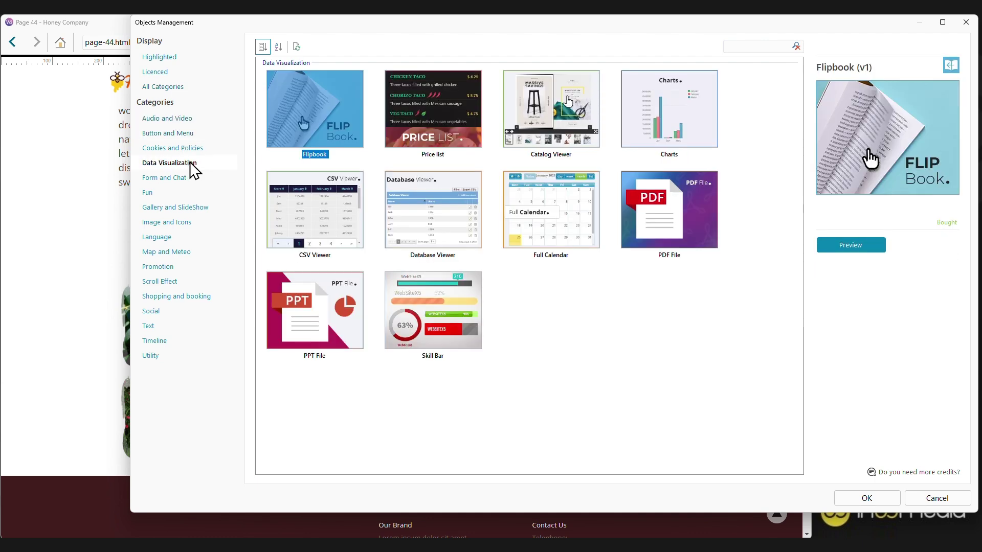
pyautogui.click(180, 207)
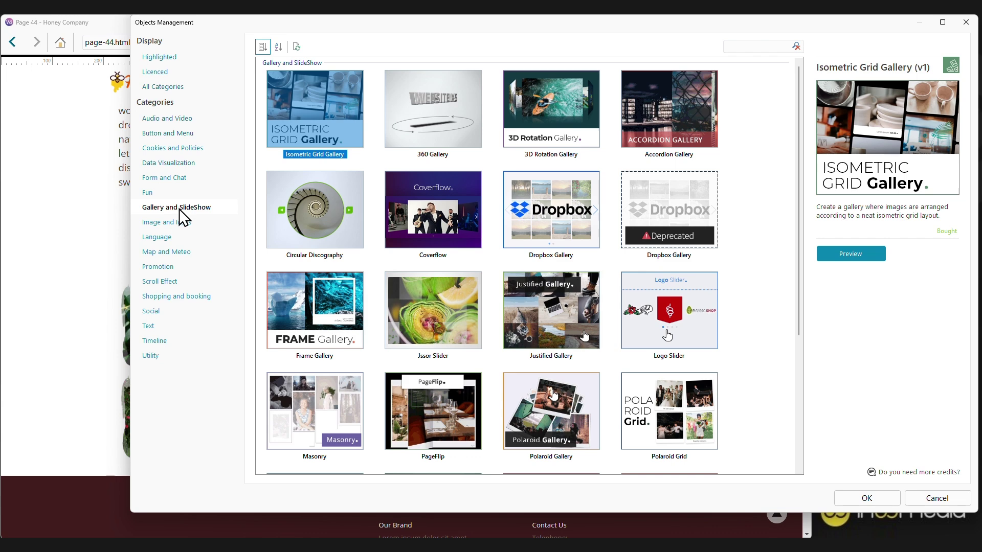
pyautogui.click(171, 236)
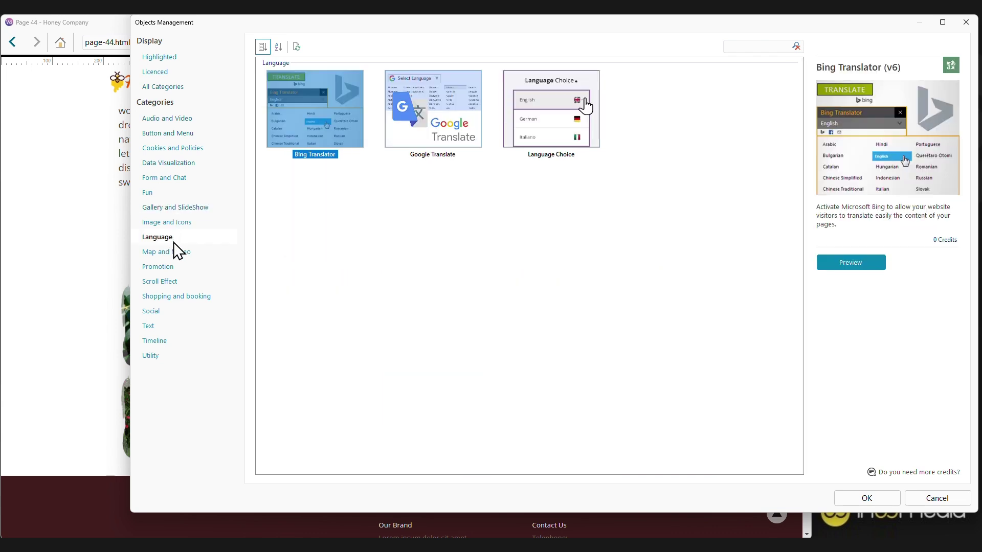
pyautogui.click(171, 253)
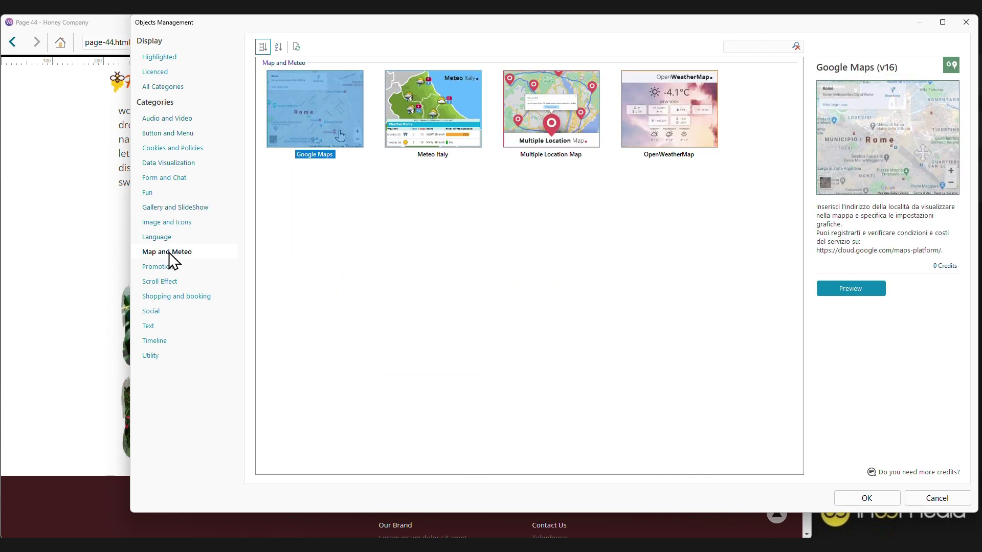
pyautogui.click(151, 312)
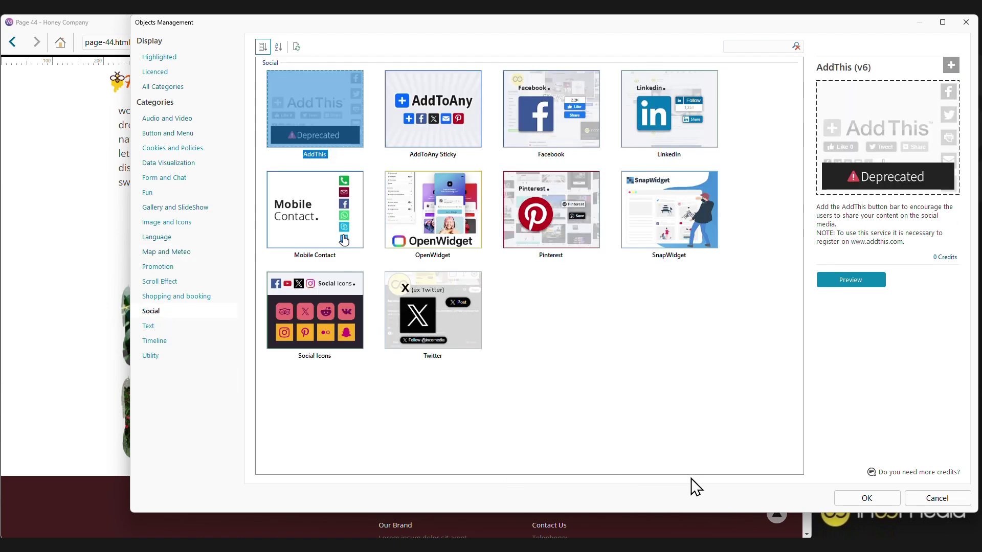
pyautogui.click(921, 498)
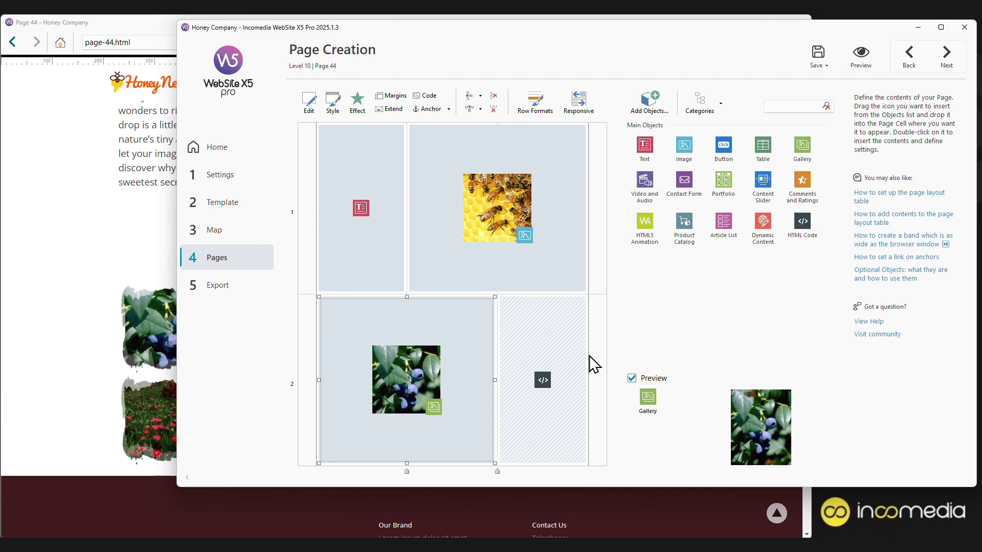
# Go to step 5 Export.
pyautogui.click(244, 298)
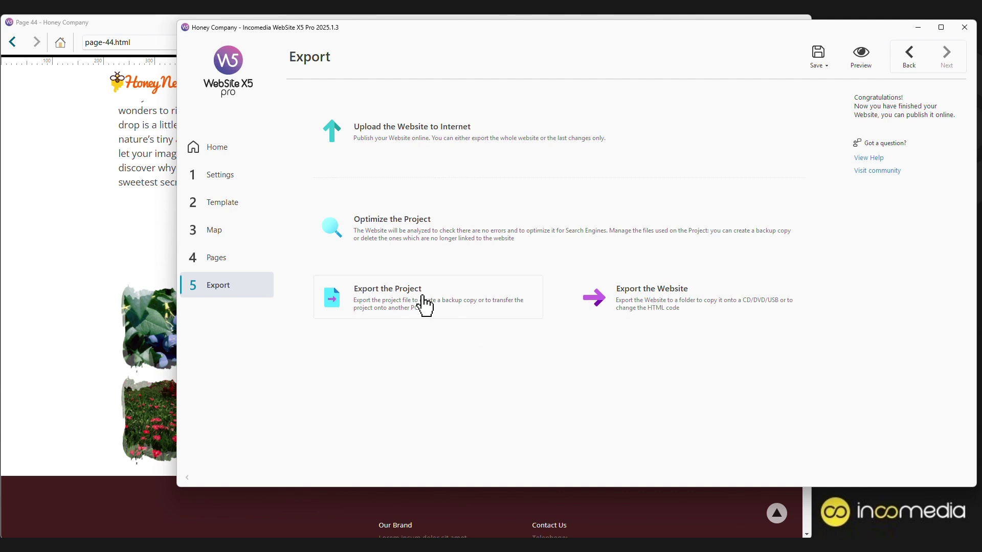
# Choose Upload the Website to Internet with Other Web Space Provider as the web space.
pyautogui.click(504, 142)
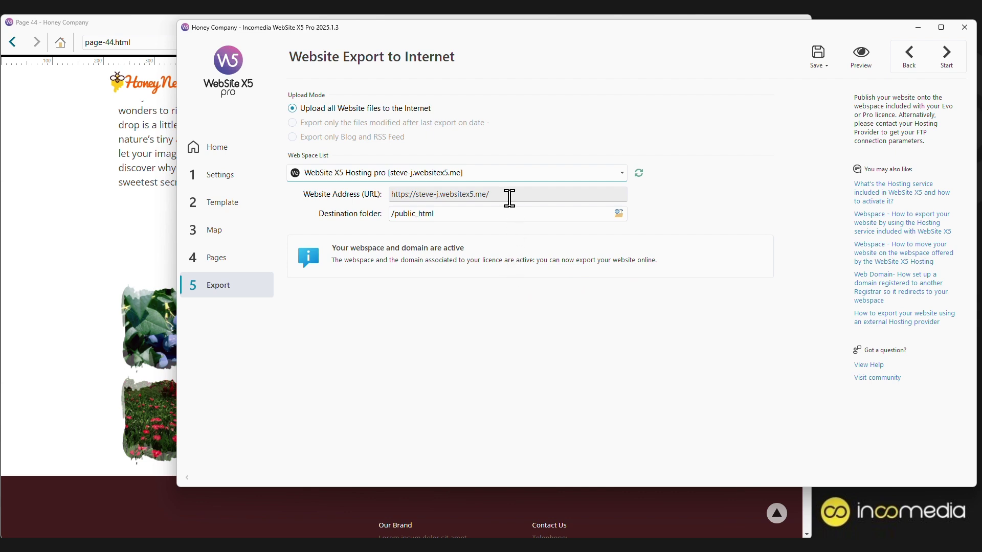
pyautogui.click(503, 169)
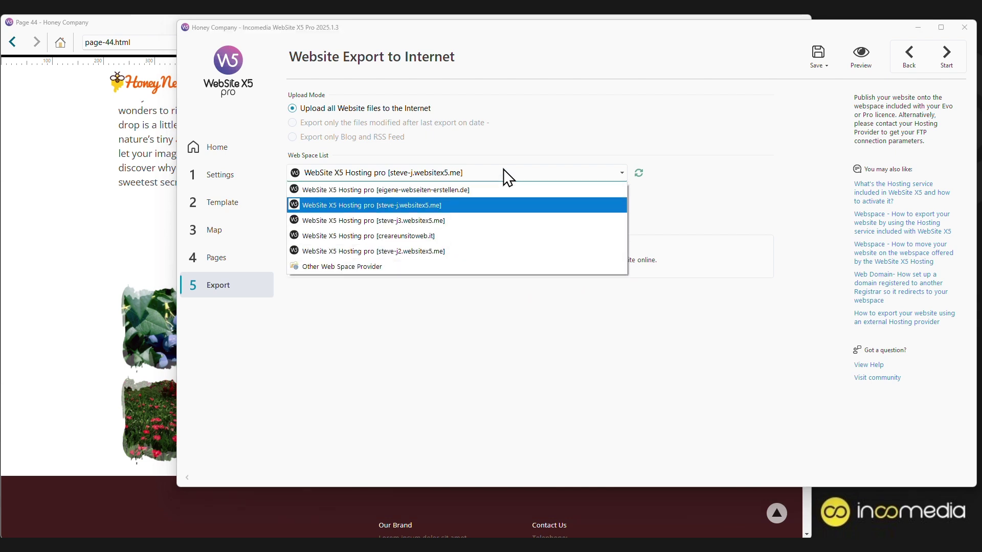
pyautogui.click(440, 266)
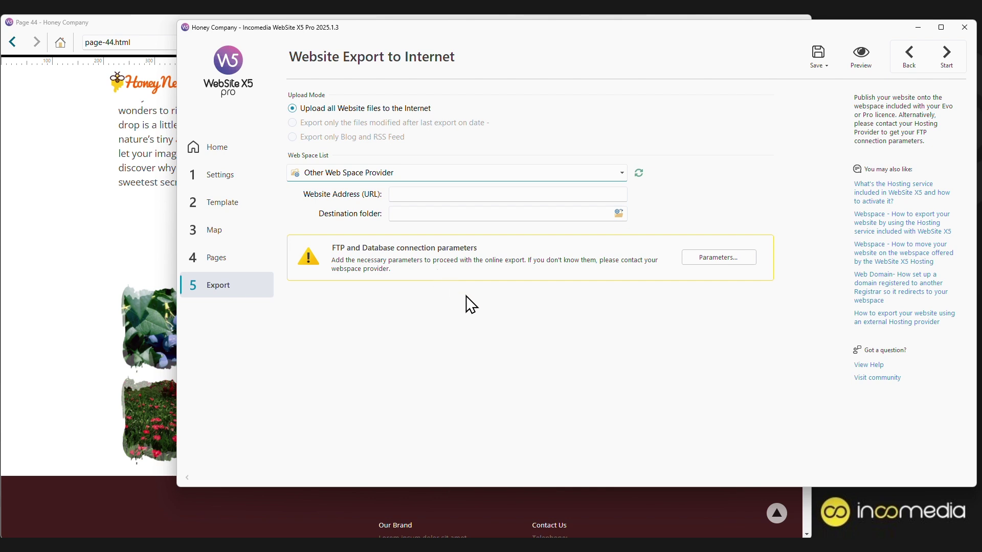